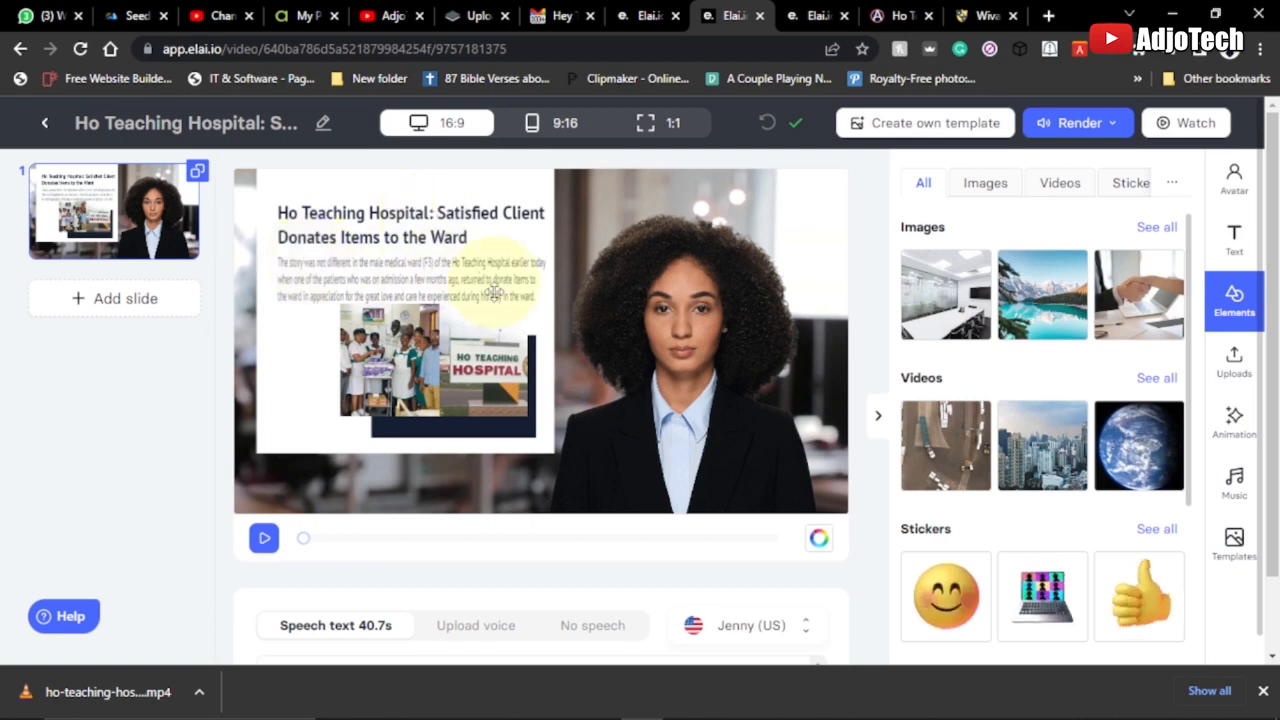
Open the downloaded ho-teaching-hospital video from the Downloads folder in VLC, watch the start and pause it
{"action": "left_click", "coordinate": [645, 15]}
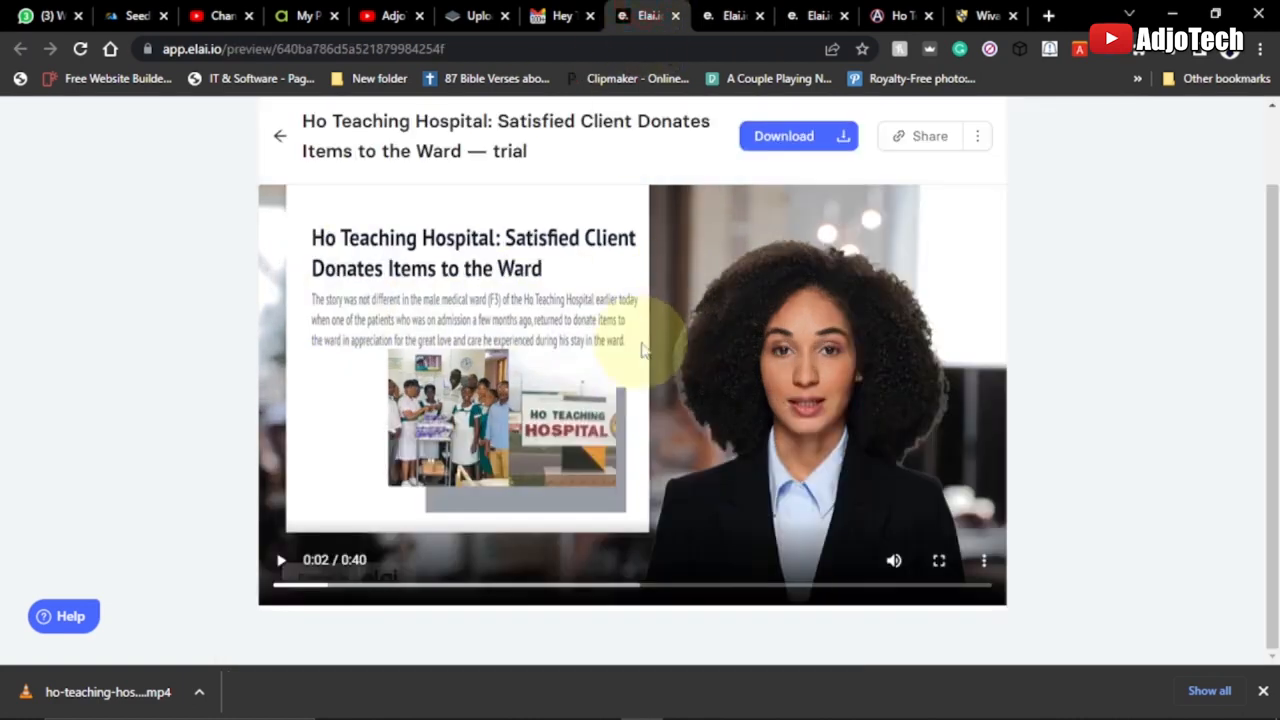
{"action": "left_click", "coordinate": [200, 692]}
{"action": "left_click", "coordinate": [243, 623]}
{"action": "left_click", "coordinate": [218, 205]}
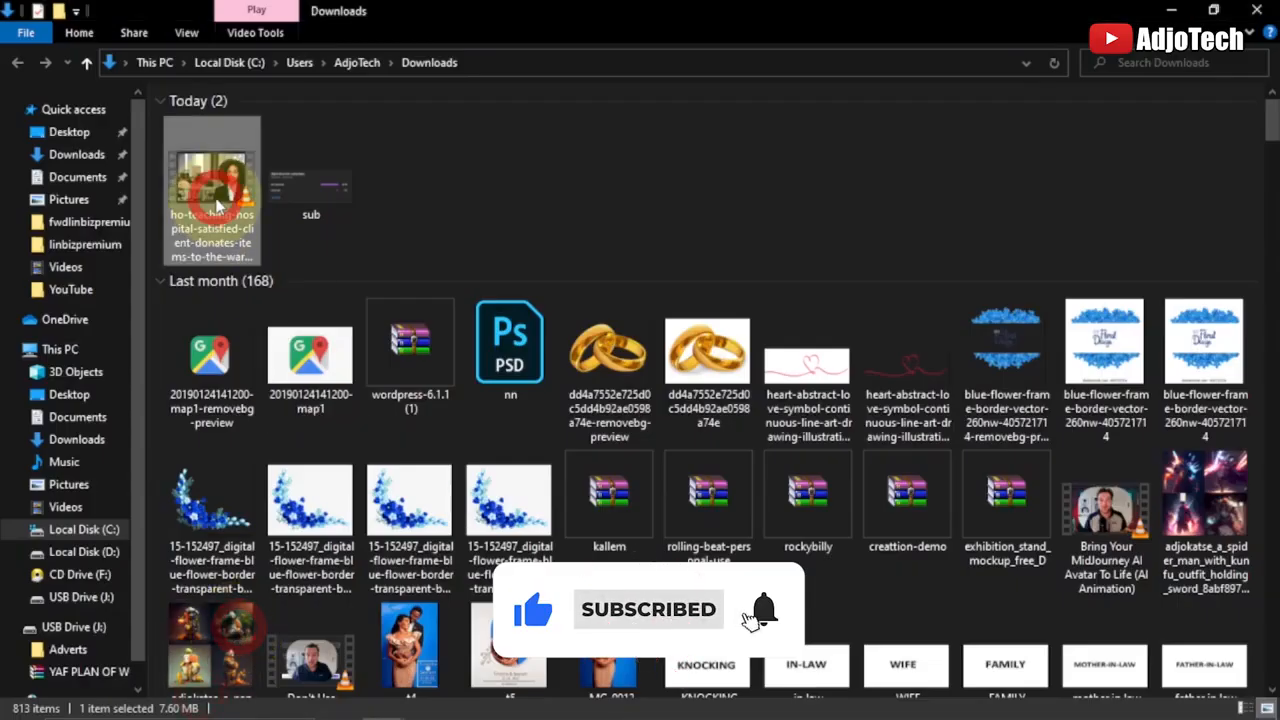
{"action": "double_click", "coordinate": [218, 205]}
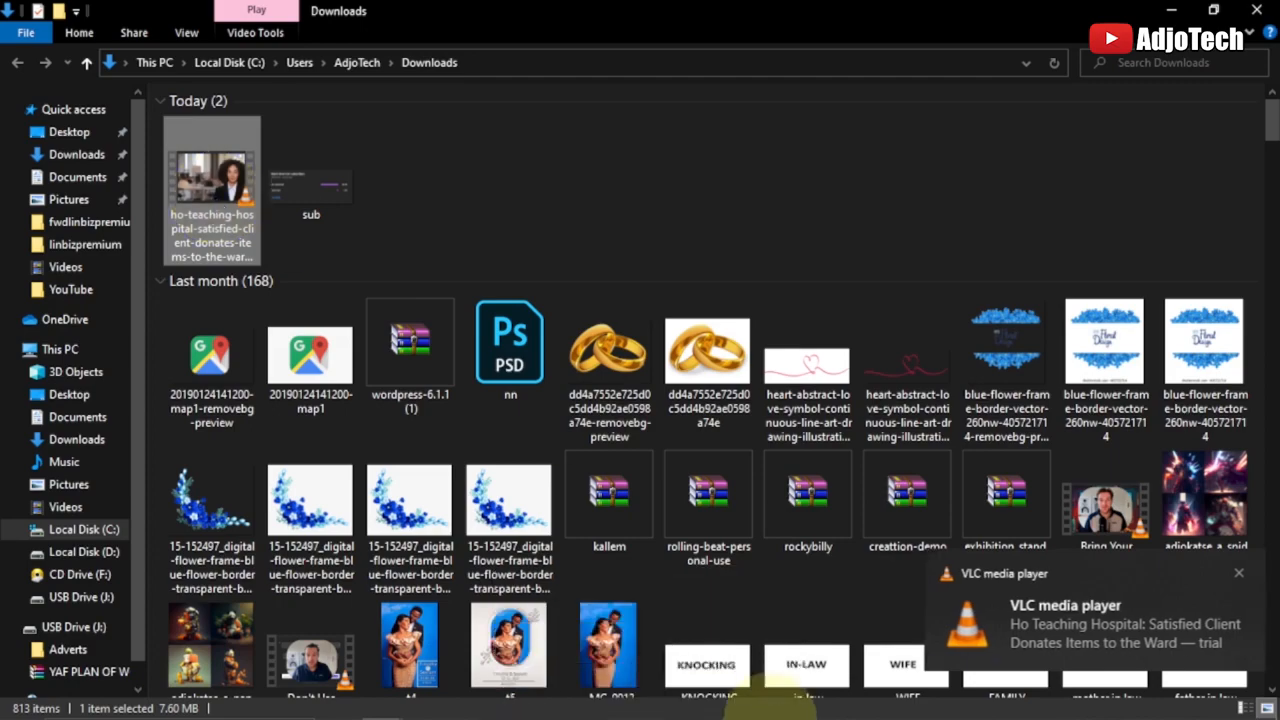
{"action": "left_click", "coordinate": [876, 701]}
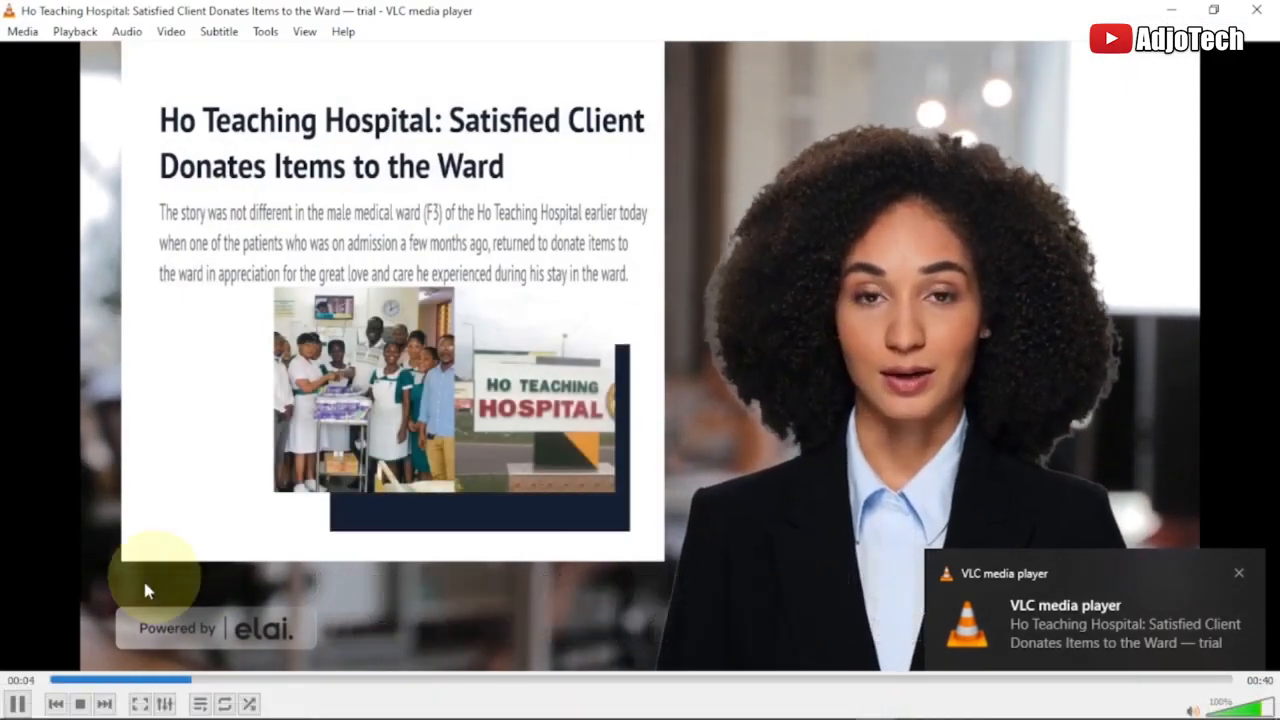
{"action": "left_click", "coordinate": [17, 704]}
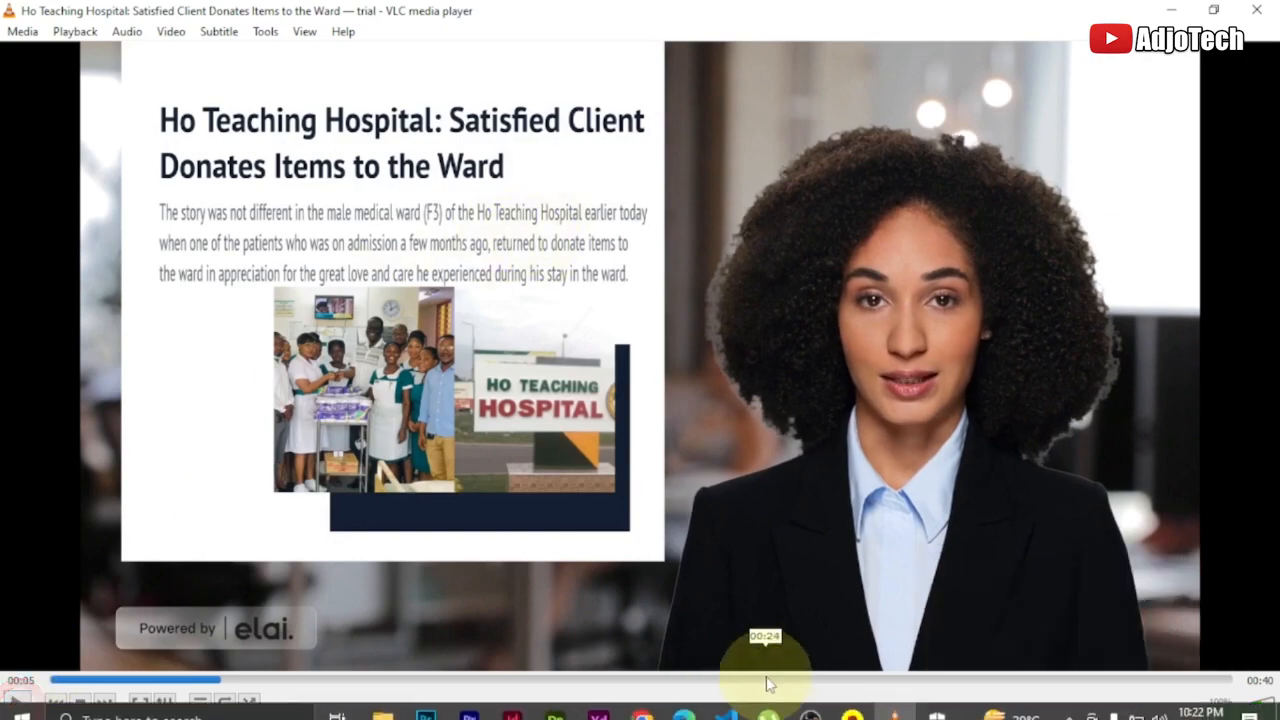
Switch to Chrome and look through the Ho Teaching Hospital article on adjotechonline.com
{"action": "left_click", "coordinate": [641, 703]}
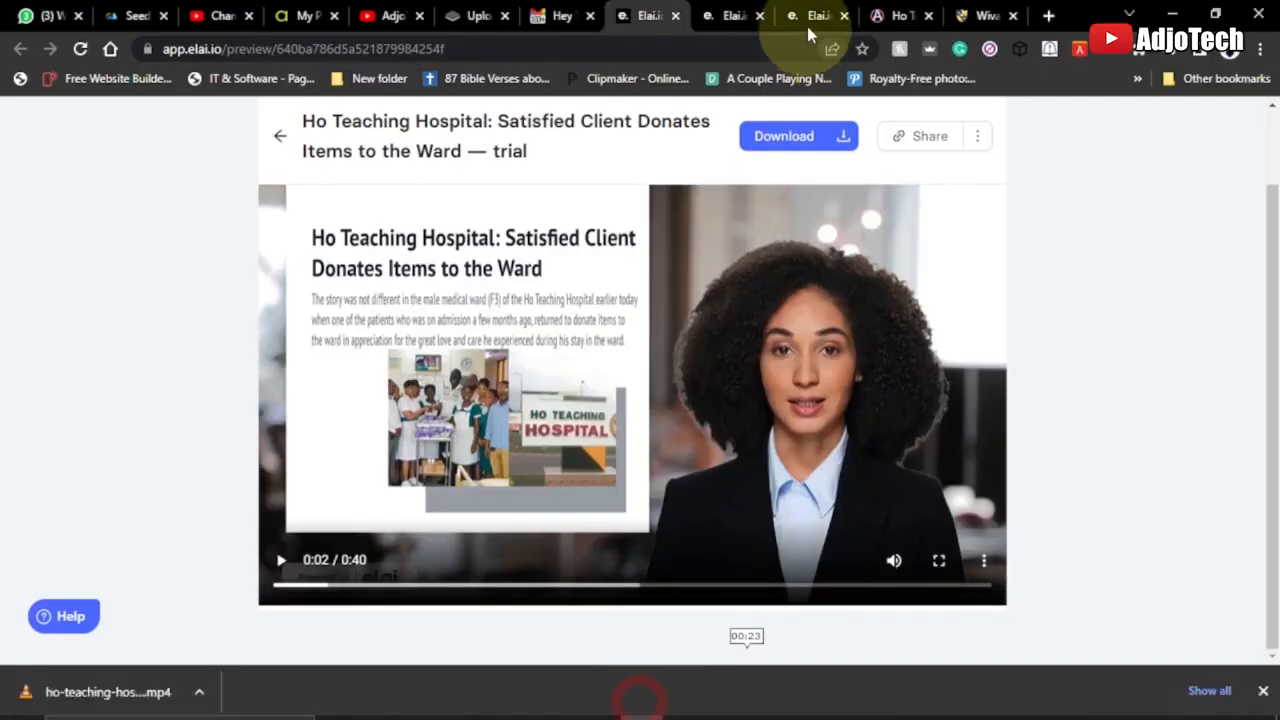
{"action": "left_click", "coordinate": [900, 12]}
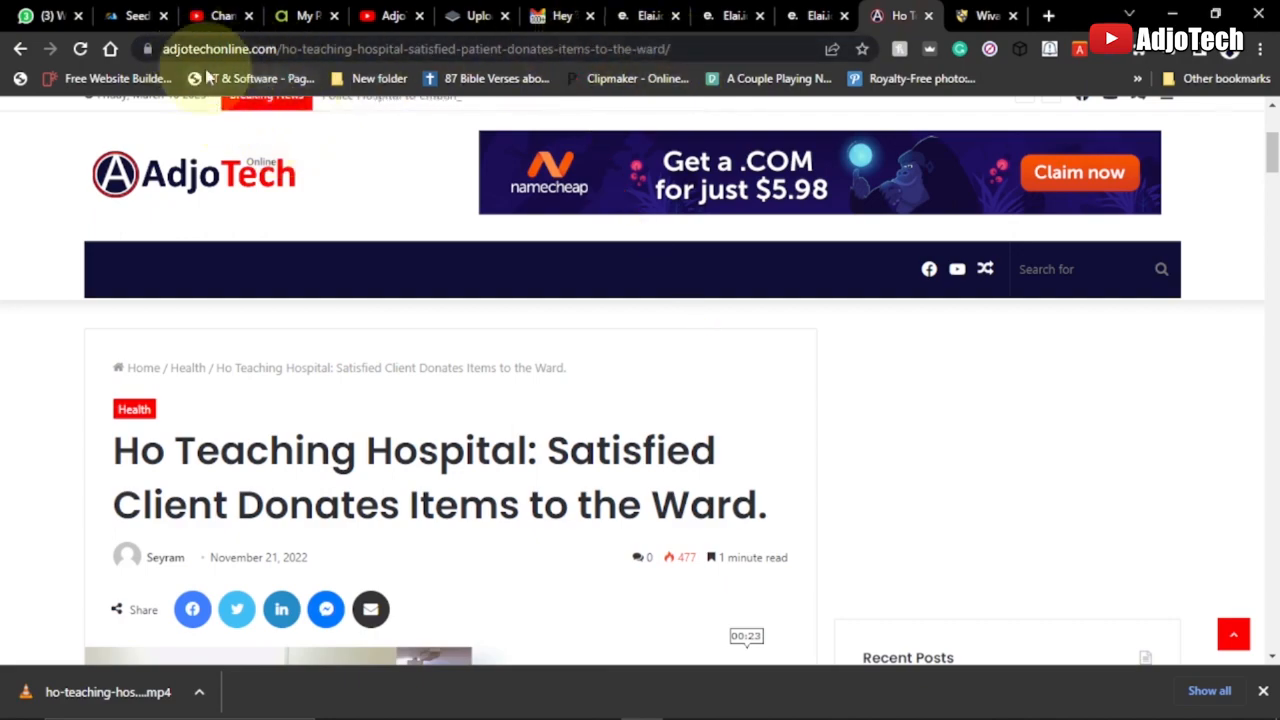
{"action": "scroll", "coordinate": [671, 420], "scroll_direction": "down", "scroll_amount": 6}
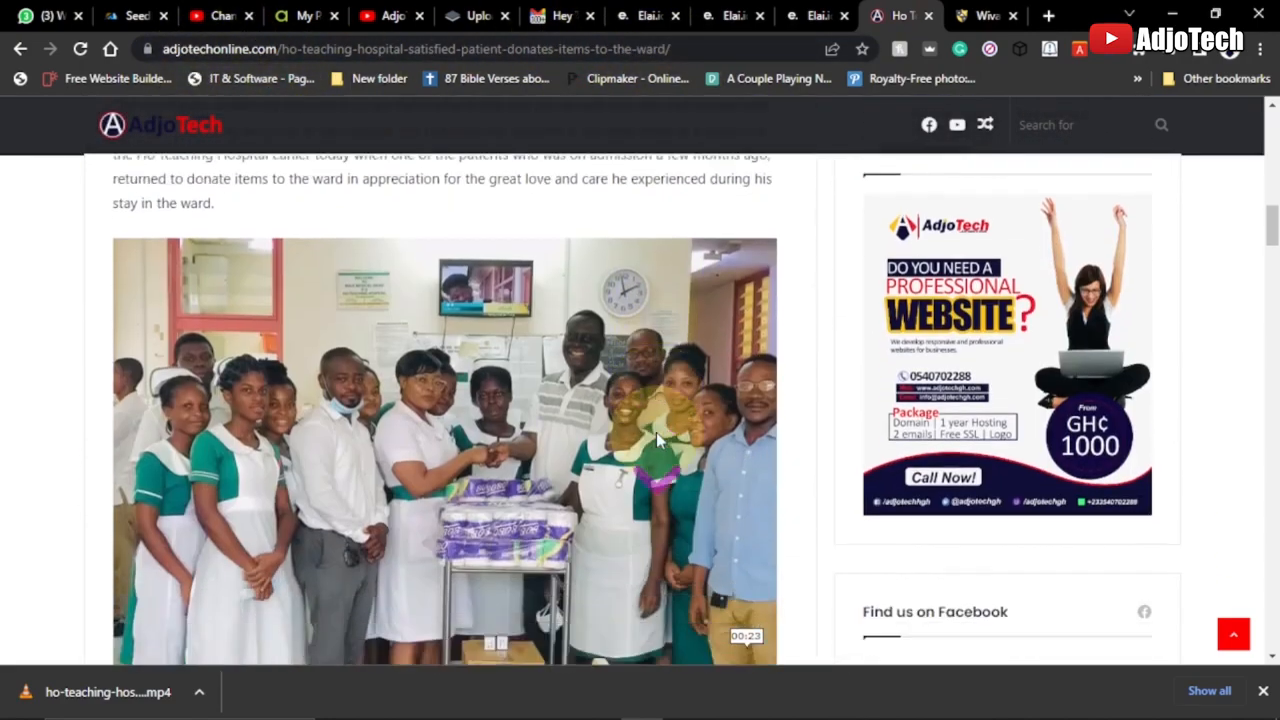
{"action": "scroll", "coordinate": [656, 432], "scroll_direction": "down", "scroll_amount": 10}
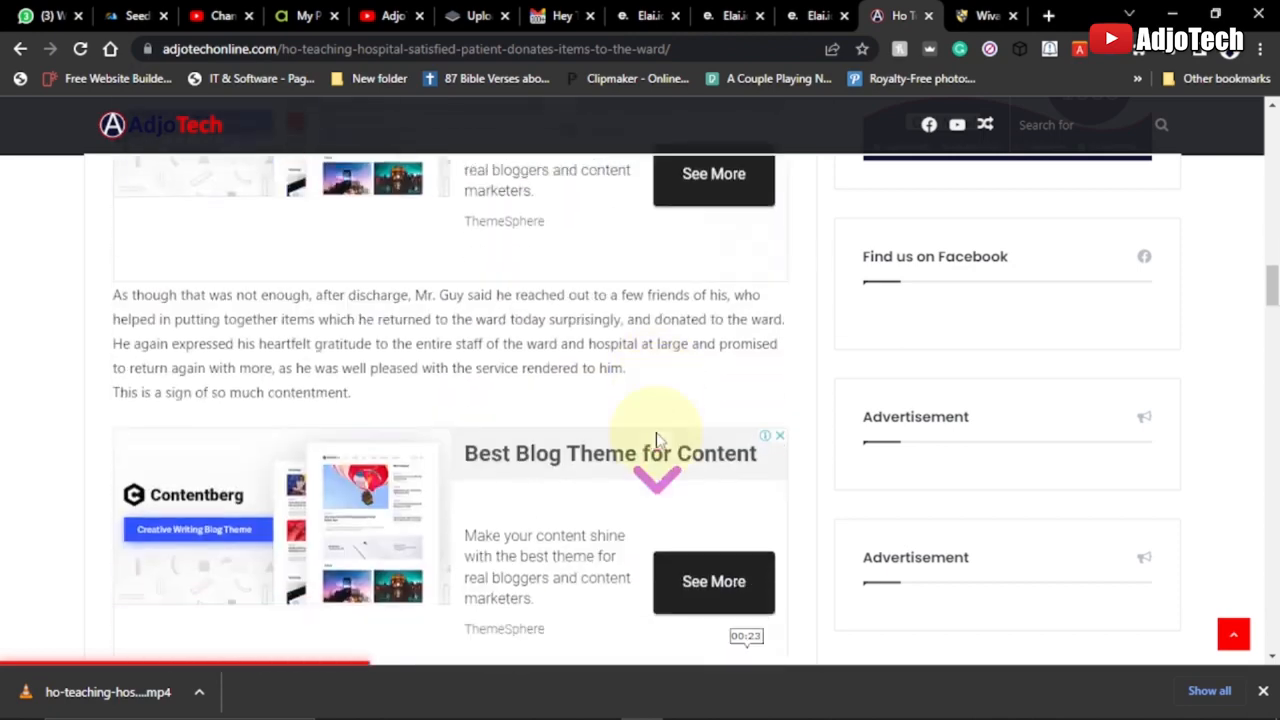
{"action": "scroll", "coordinate": [656, 435], "scroll_direction": "down", "scroll_amount": 3}
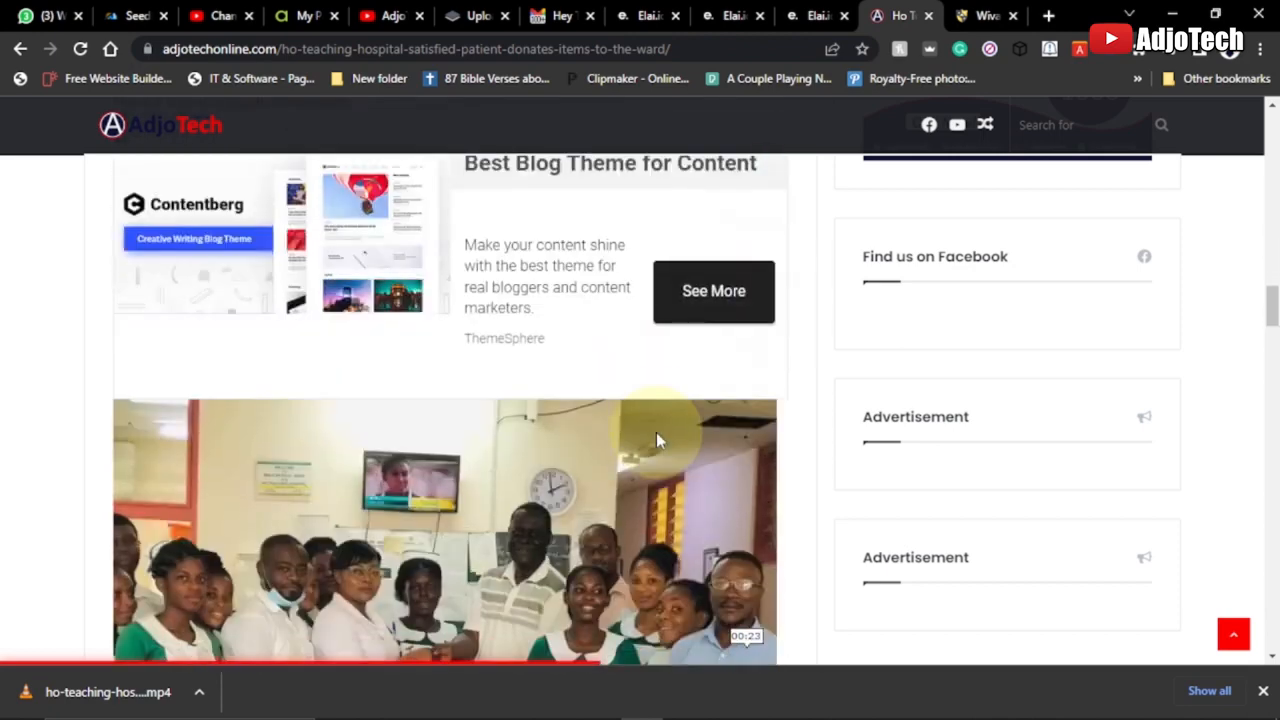
Show the elai.io homepage, accept its cookies and dismiss the Windows Defender notification
{"action": "left_click", "coordinate": [818, 15]}
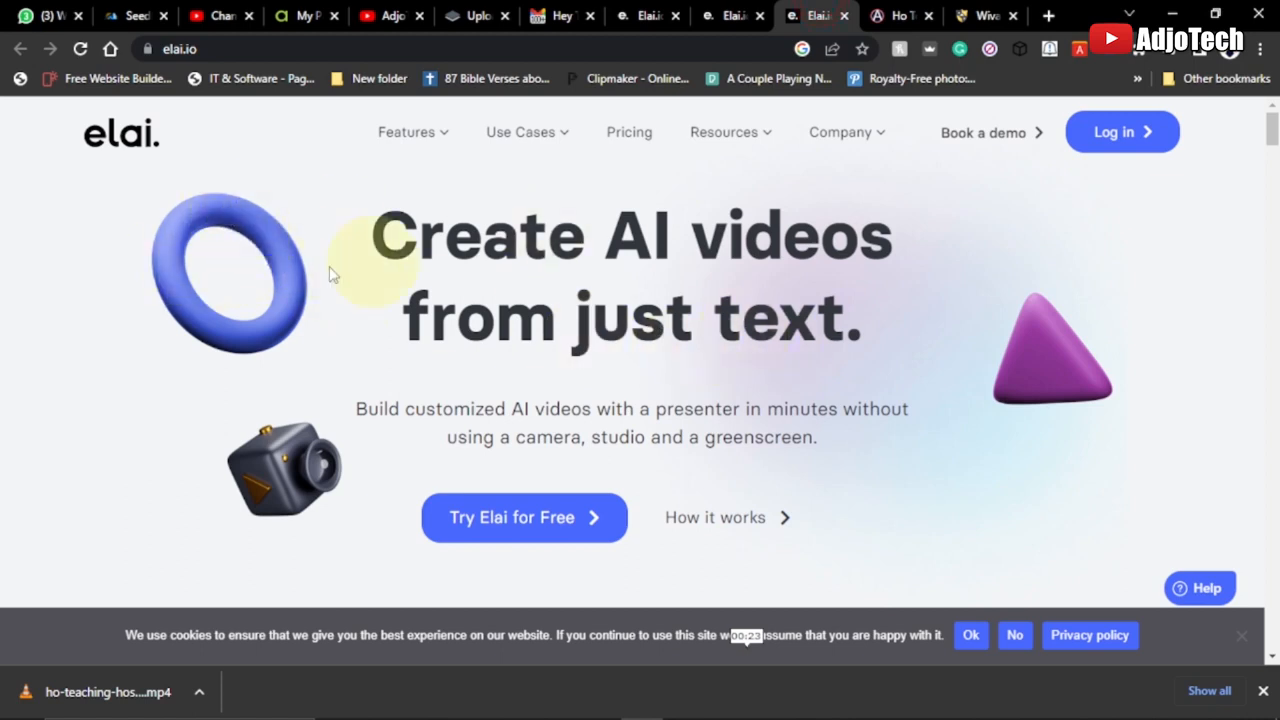
{"action": "left_click", "coordinate": [970, 635]}
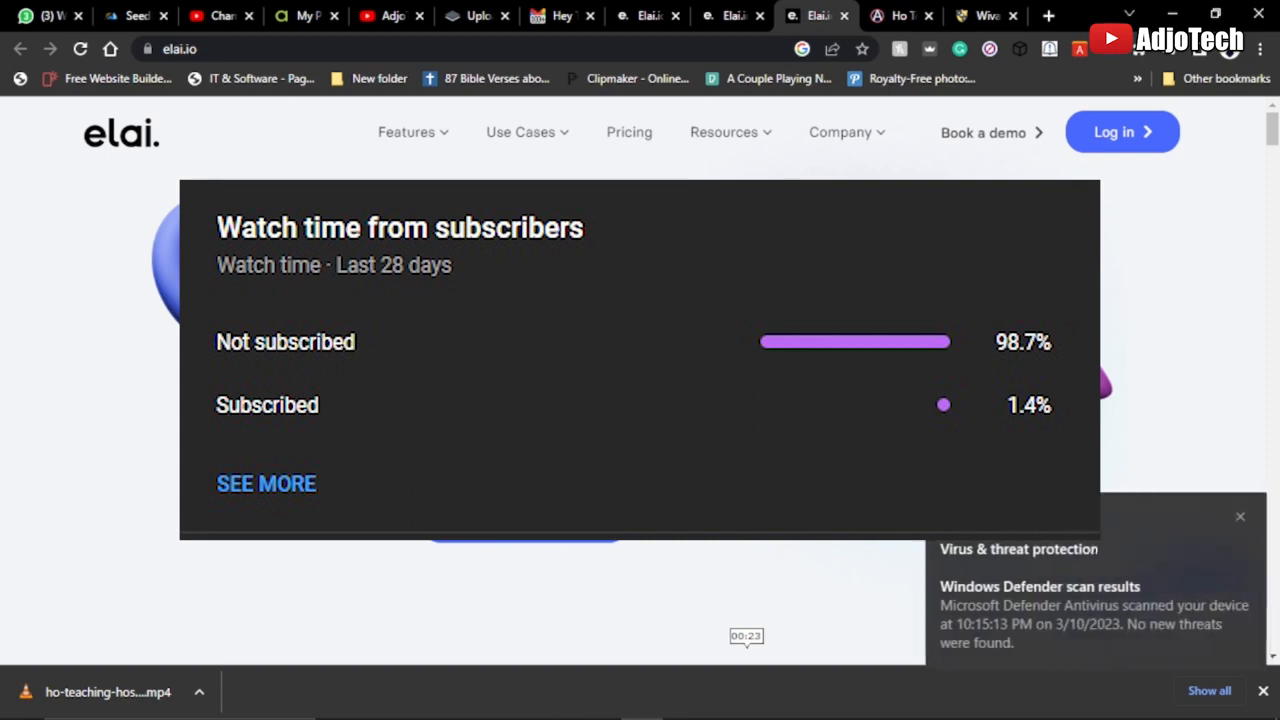
{"action": "left_click", "coordinate": [1240, 518]}
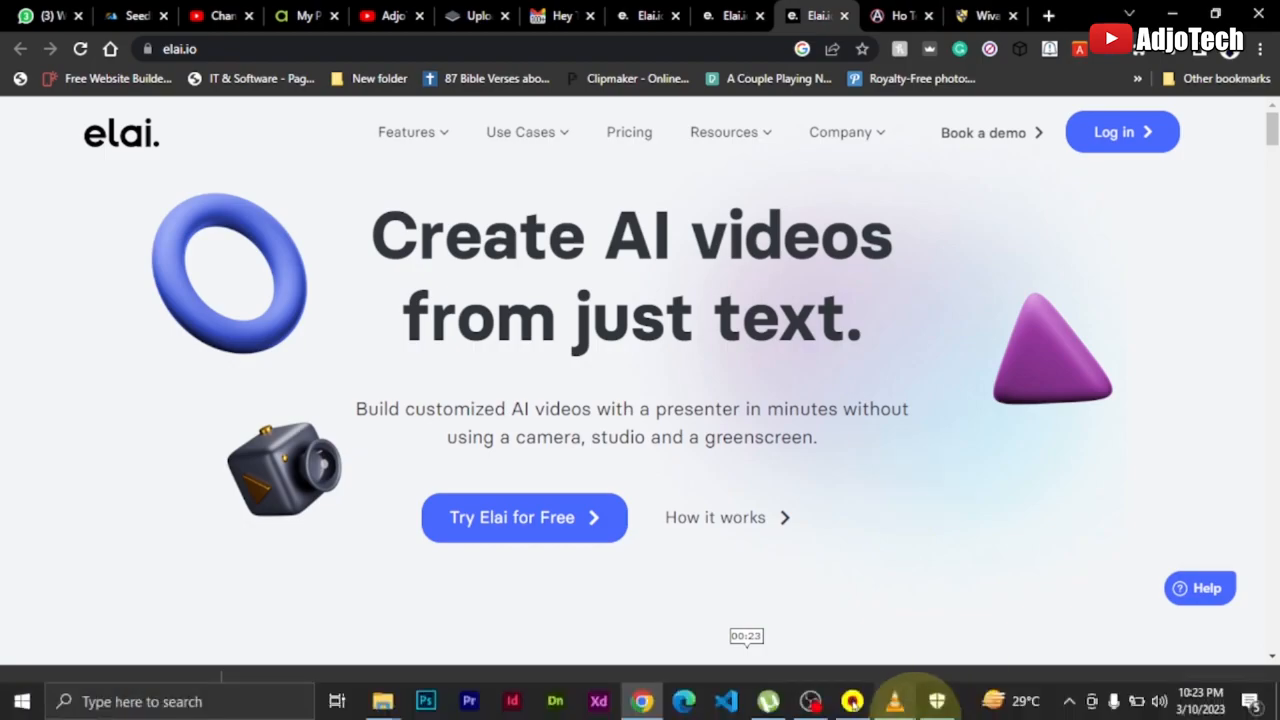
Switch to VLC, play more of the Ho Teaching Hospital video, pause it and minimize the player
{"action": "left_click", "coordinate": [897, 700]}
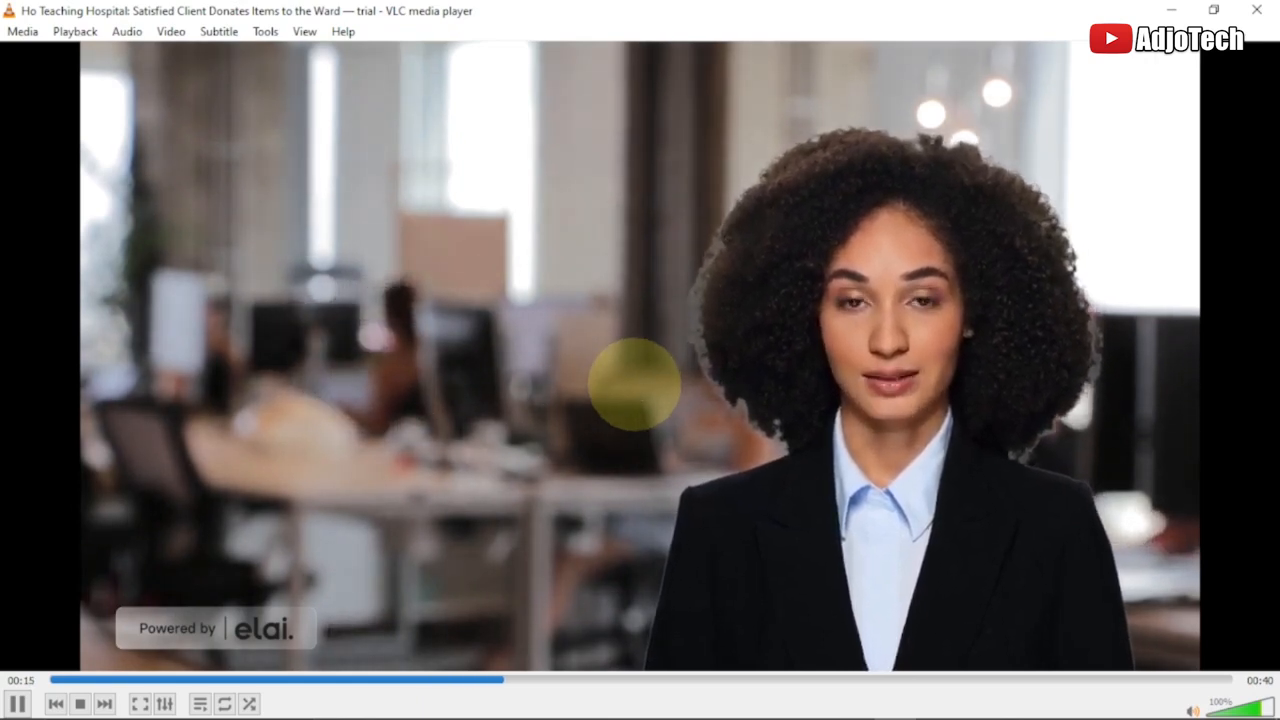
{"action": "key", "text": "space"}
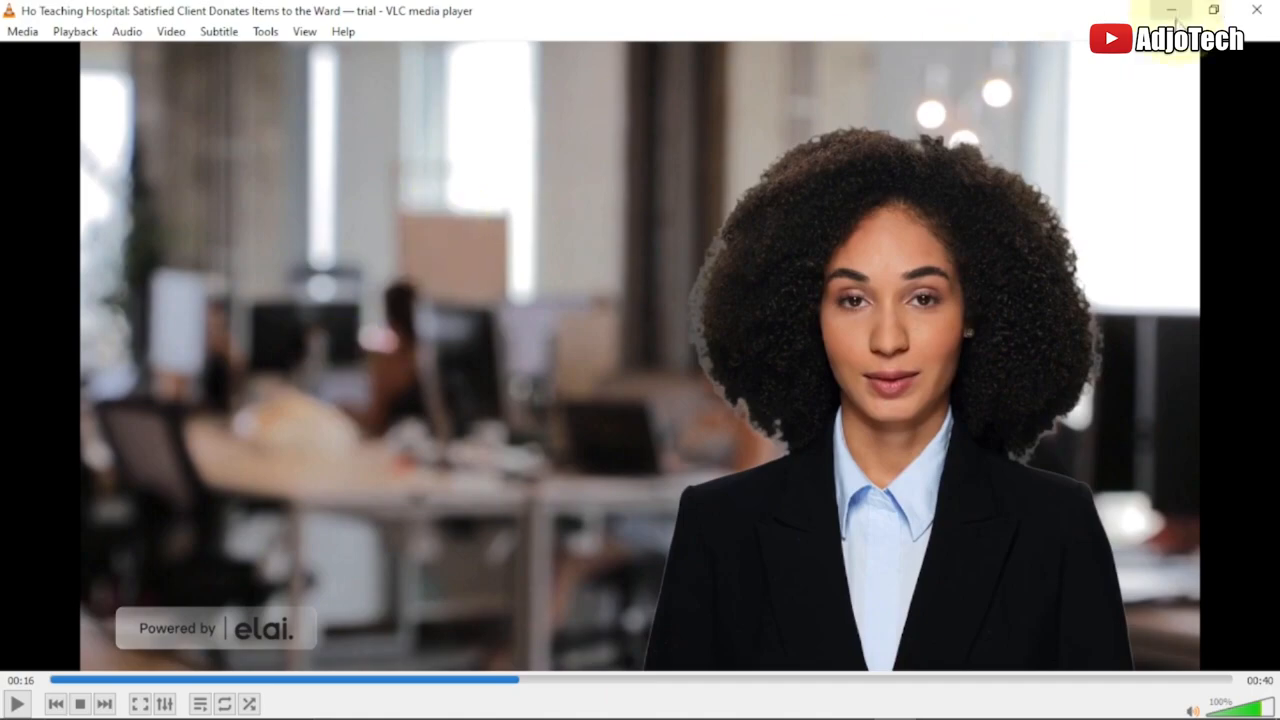
{"action": "left_click", "coordinate": [1172, 11]}
Leave the Ho Teaching Hospital project in the Elai editor and return to the My videos list
{"action": "left_click", "coordinate": [735, 16]}
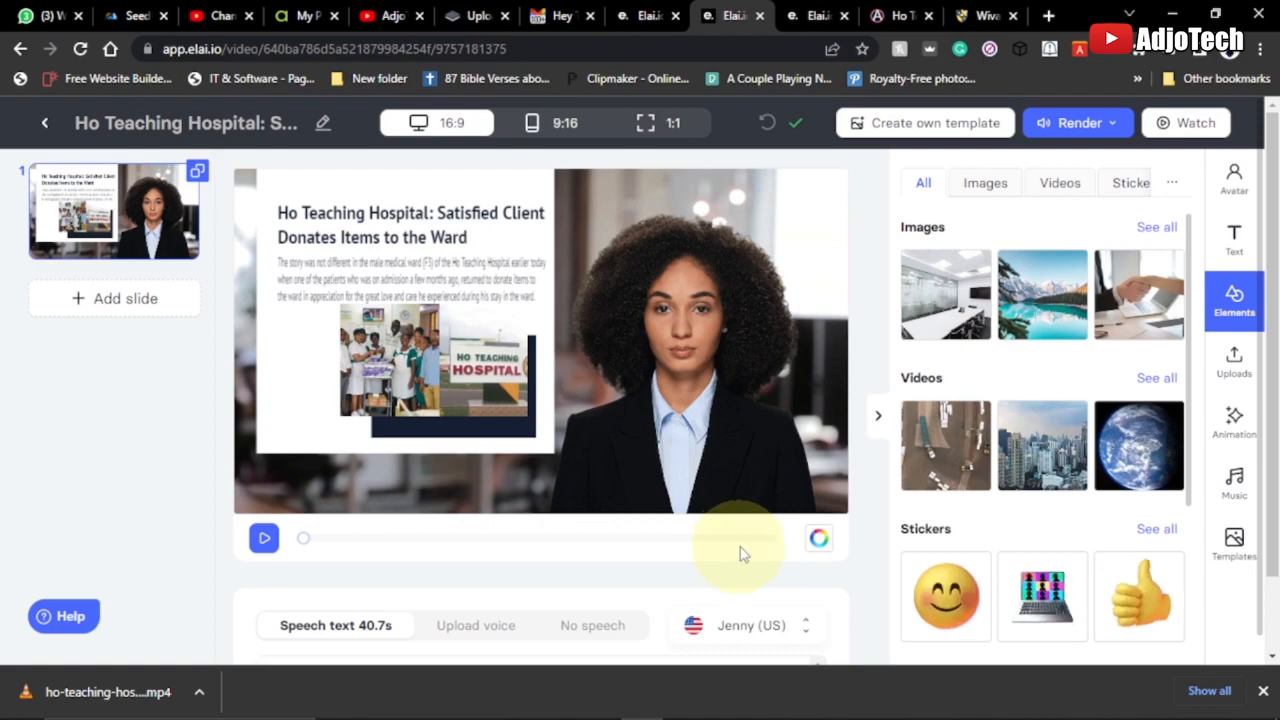
{"action": "left_click", "coordinate": [812, 15]}
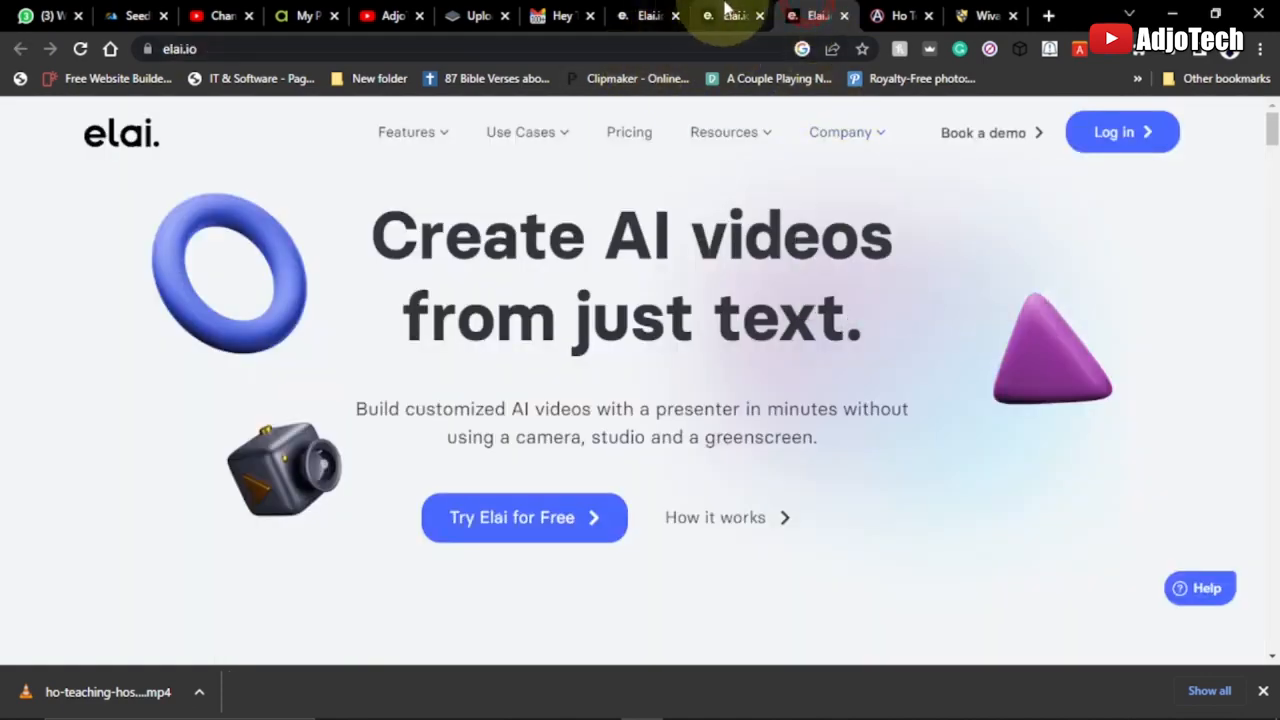
{"action": "left_click", "coordinate": [731, 15]}
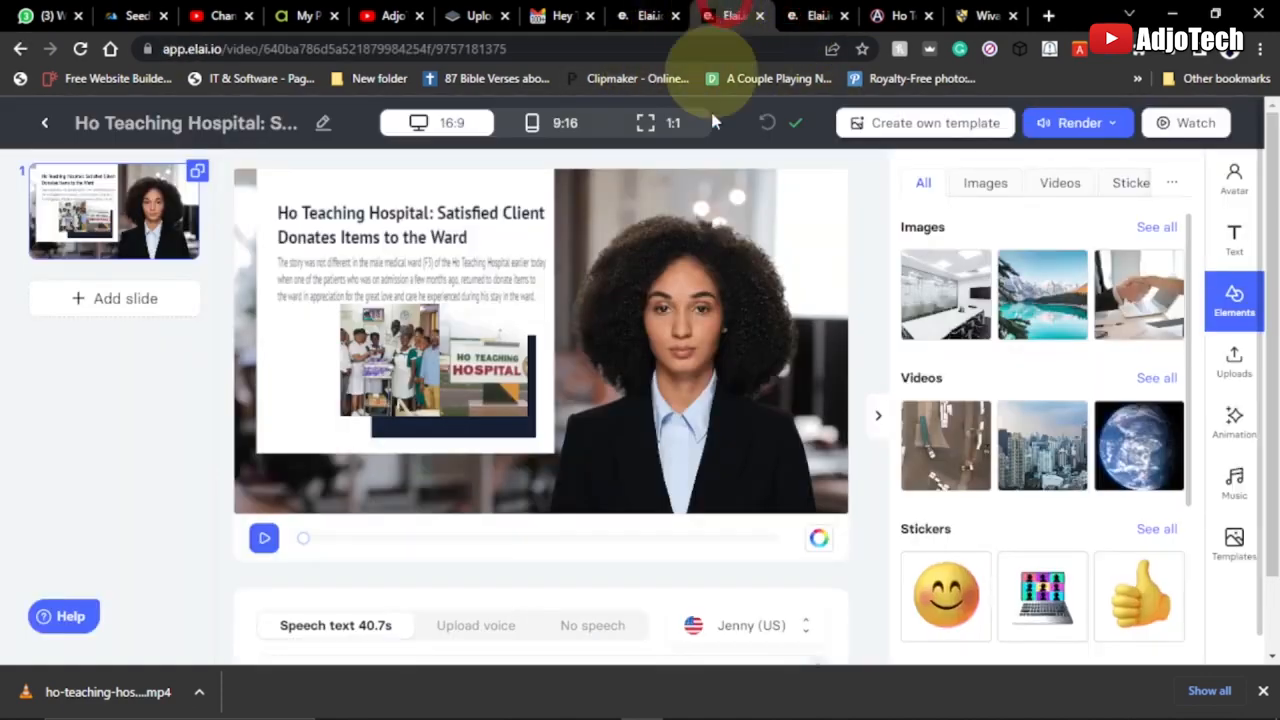
{"action": "left_click", "coordinate": [20, 48]}
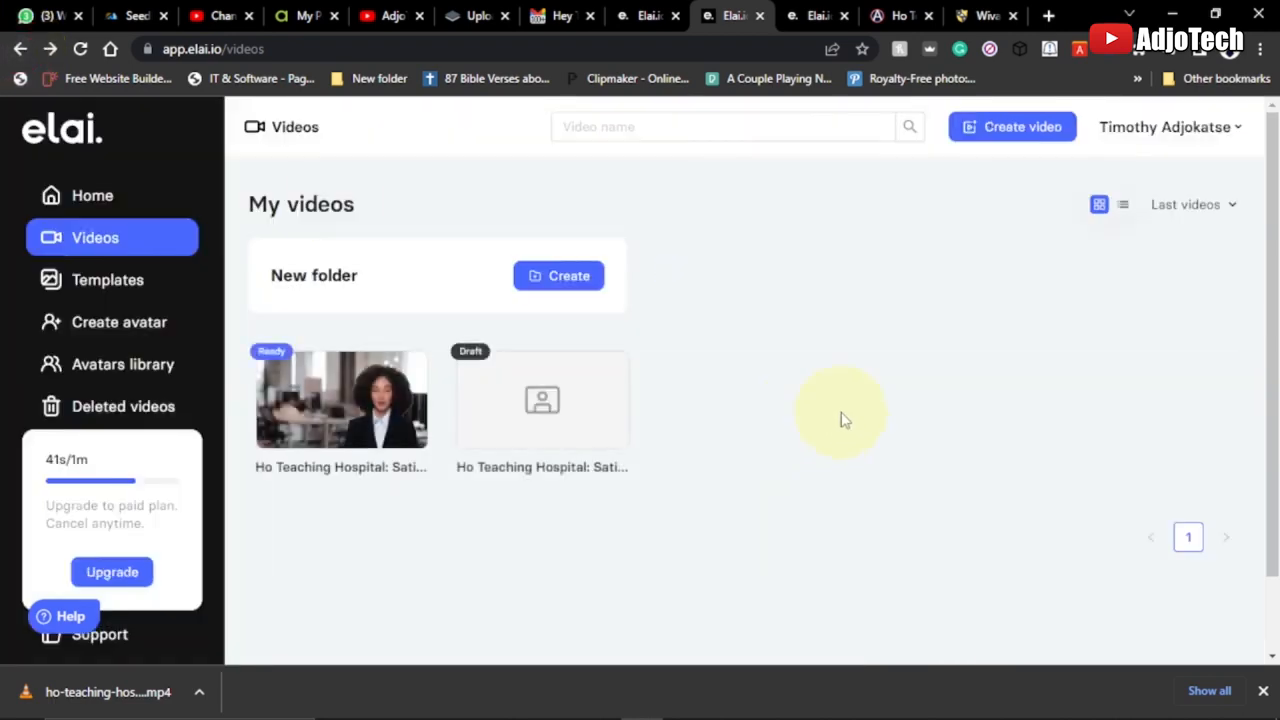
Review the Ho Teaching Hospital blog article, close the downloads bar and copy the article's web address
{"action": "left_click", "coordinate": [892, 15]}
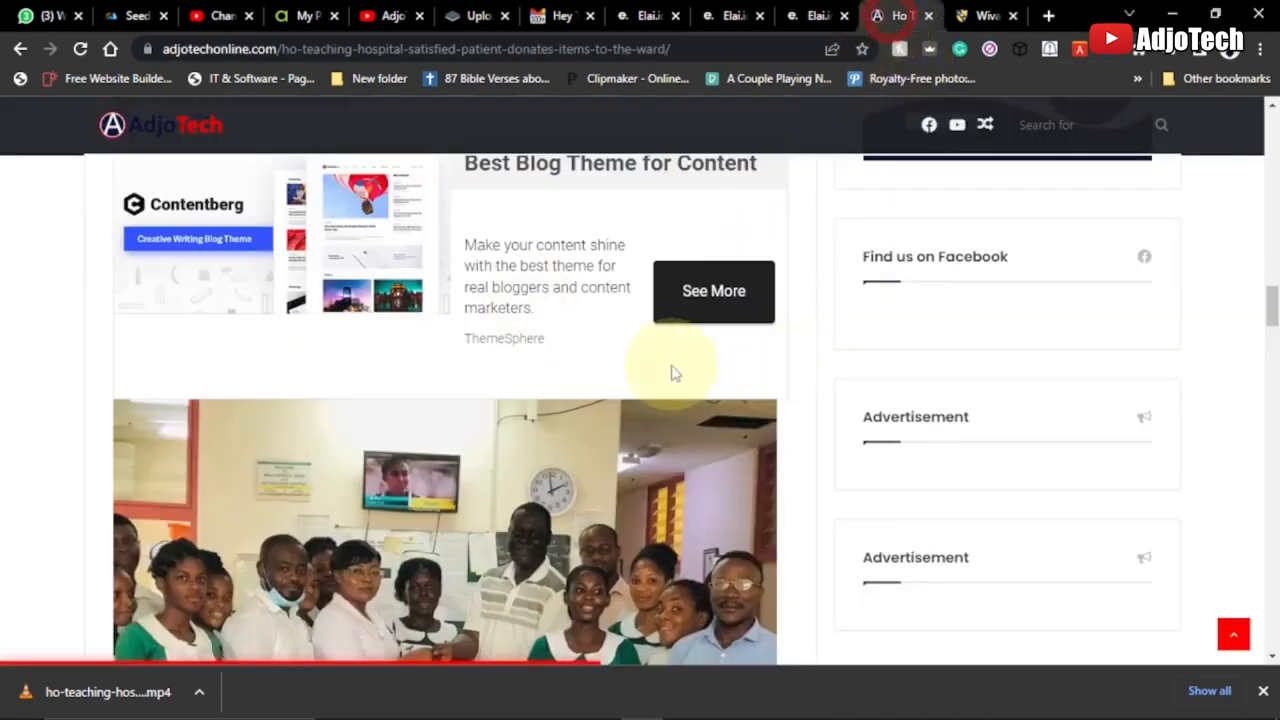
{"action": "left_click_drag", "start_coordinate": [1270, 305], "coordinate": [1268, 130]}
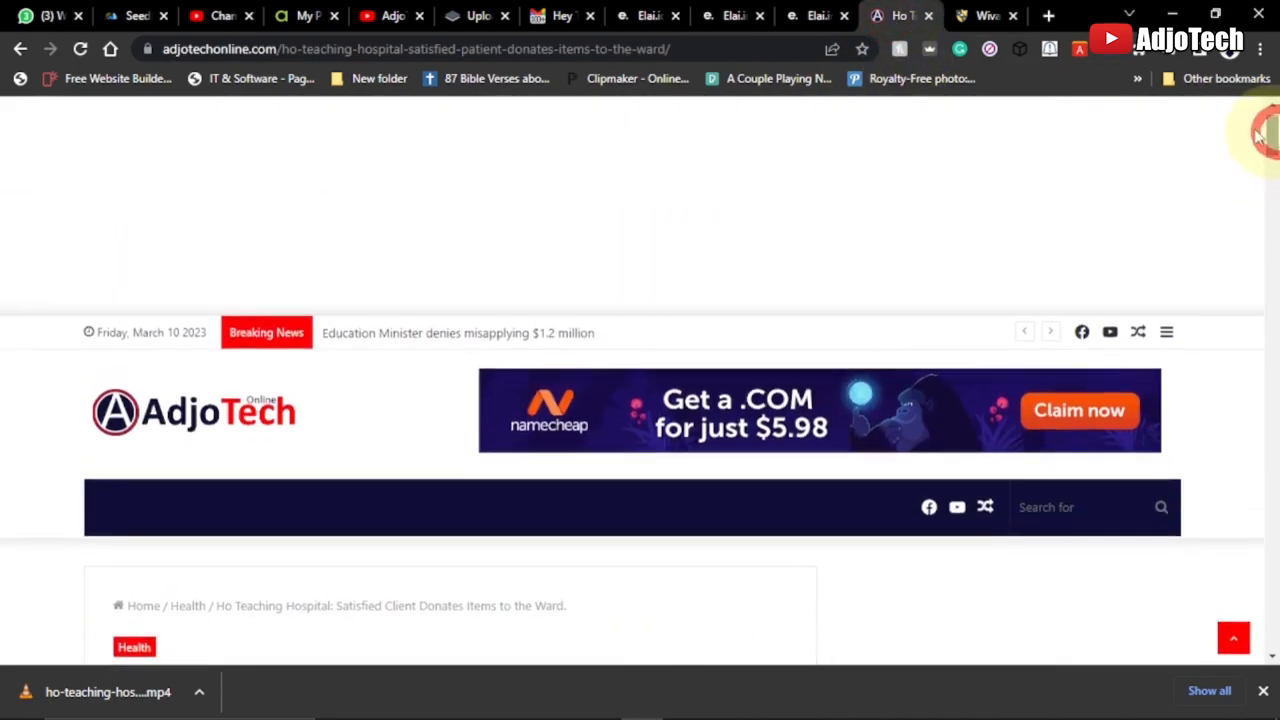
{"action": "scroll", "coordinate": [275, 240], "scroll_direction": "down", "scroll_amount": 7}
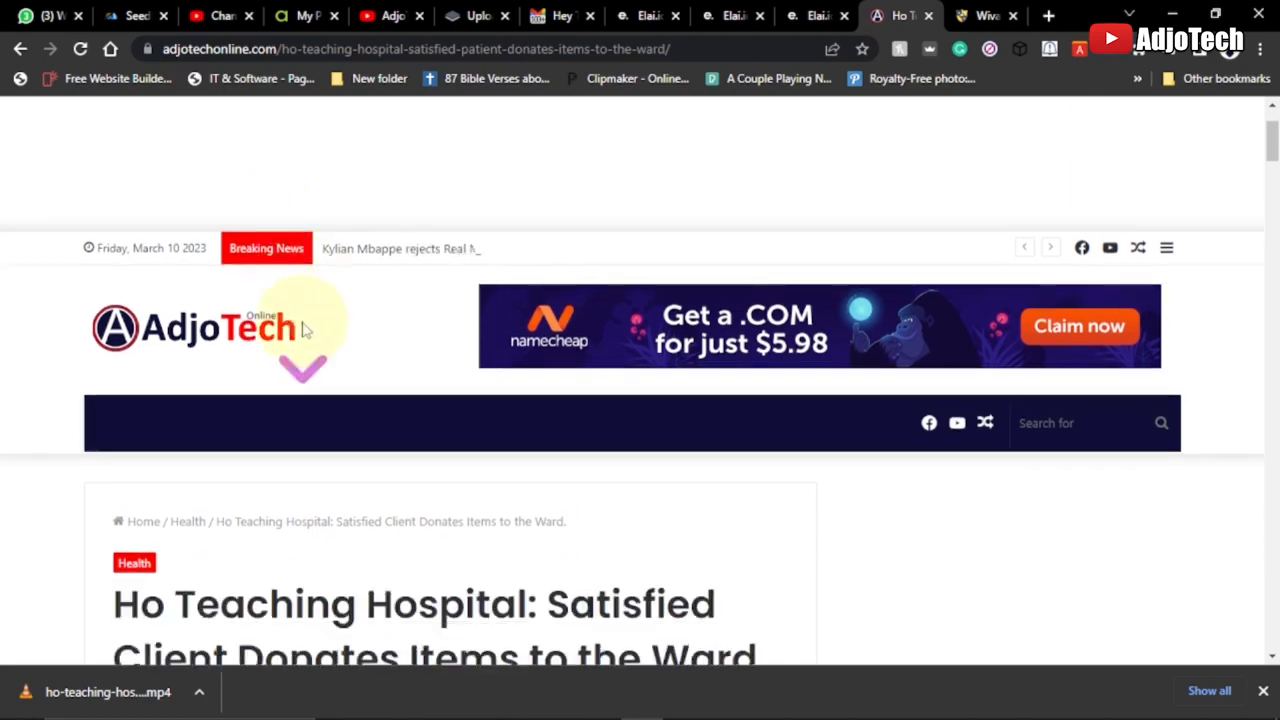
{"action": "scroll", "coordinate": [282, 286], "scroll_direction": "down", "scroll_amount": 2}
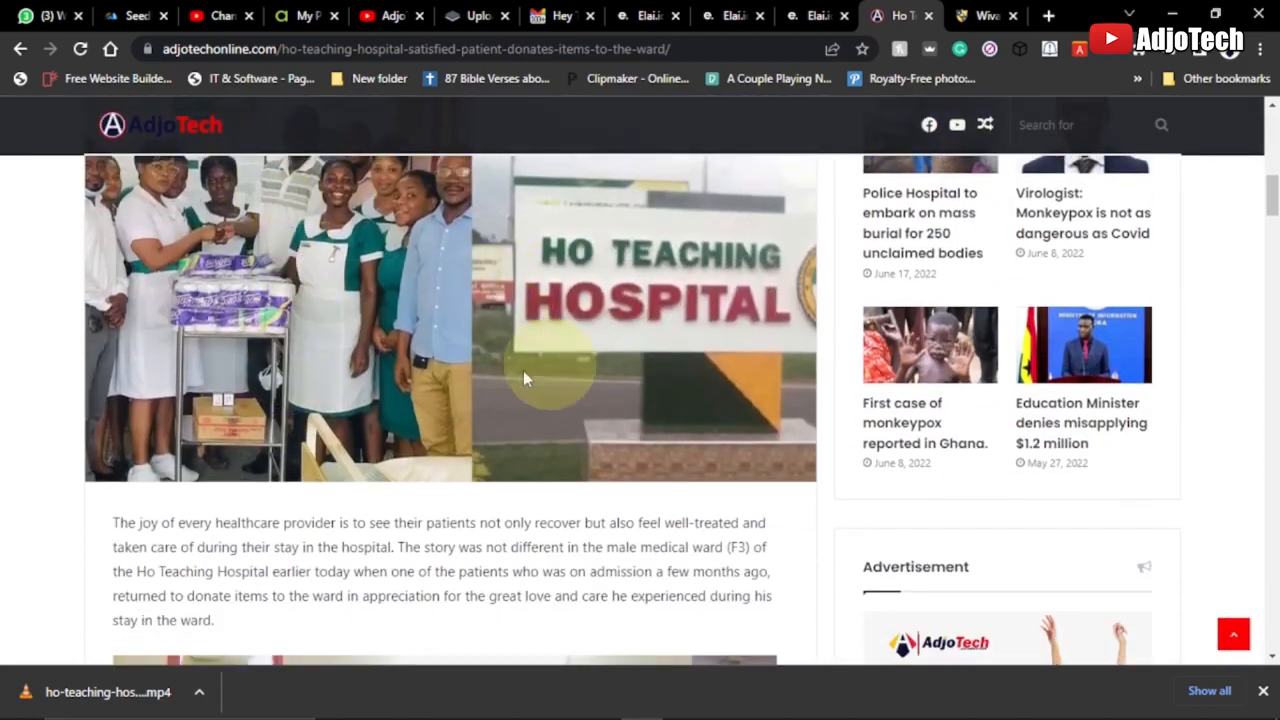
{"action": "scroll", "coordinate": [536, 420], "scroll_direction": "down", "scroll_amount": 3}
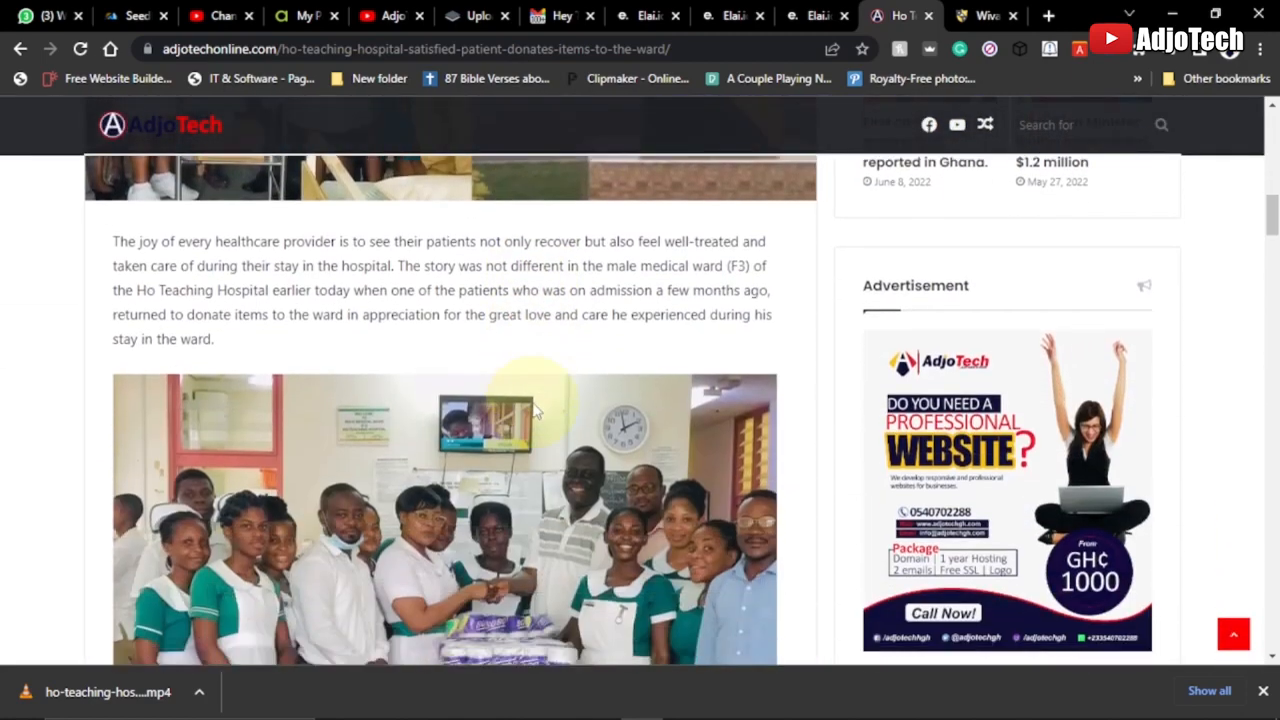
{"action": "scroll", "coordinate": [536, 410], "scroll_direction": "down", "scroll_amount": 1}
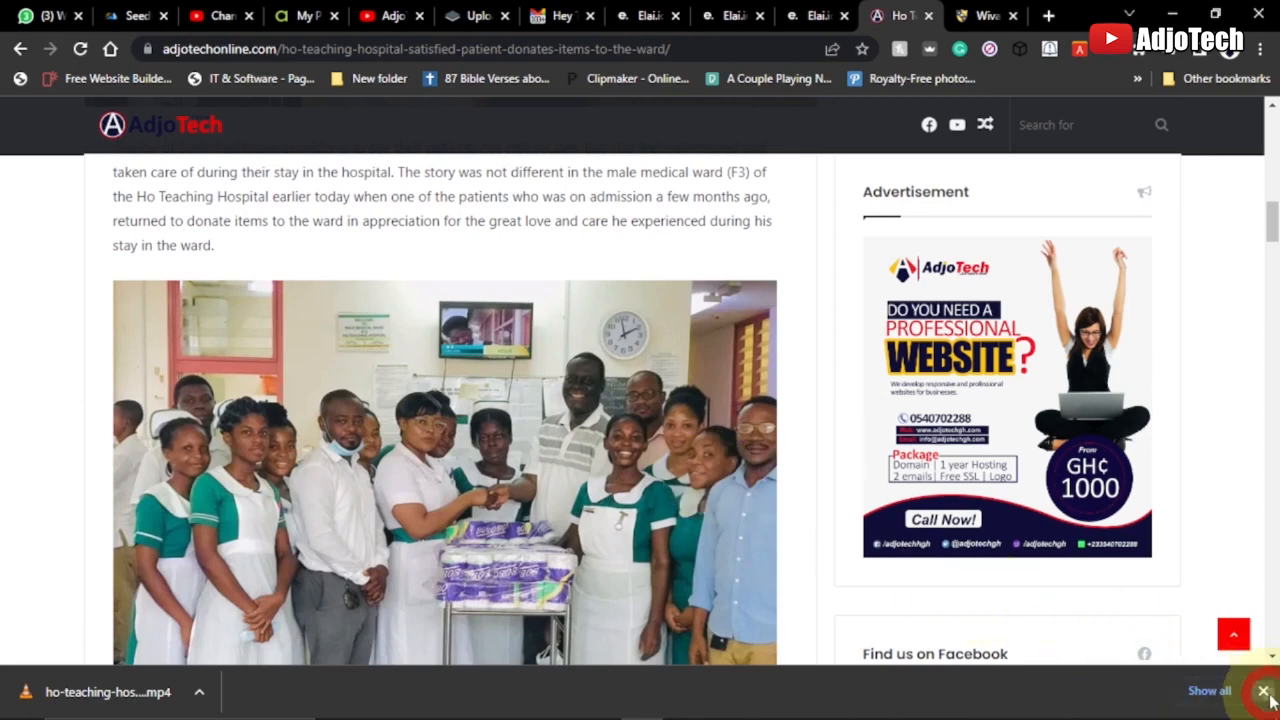
{"action": "left_click", "coordinate": [1264, 691]}
{"action": "left_click", "coordinate": [358, 50]}
{"action": "right_click", "coordinate": [363, 54]}
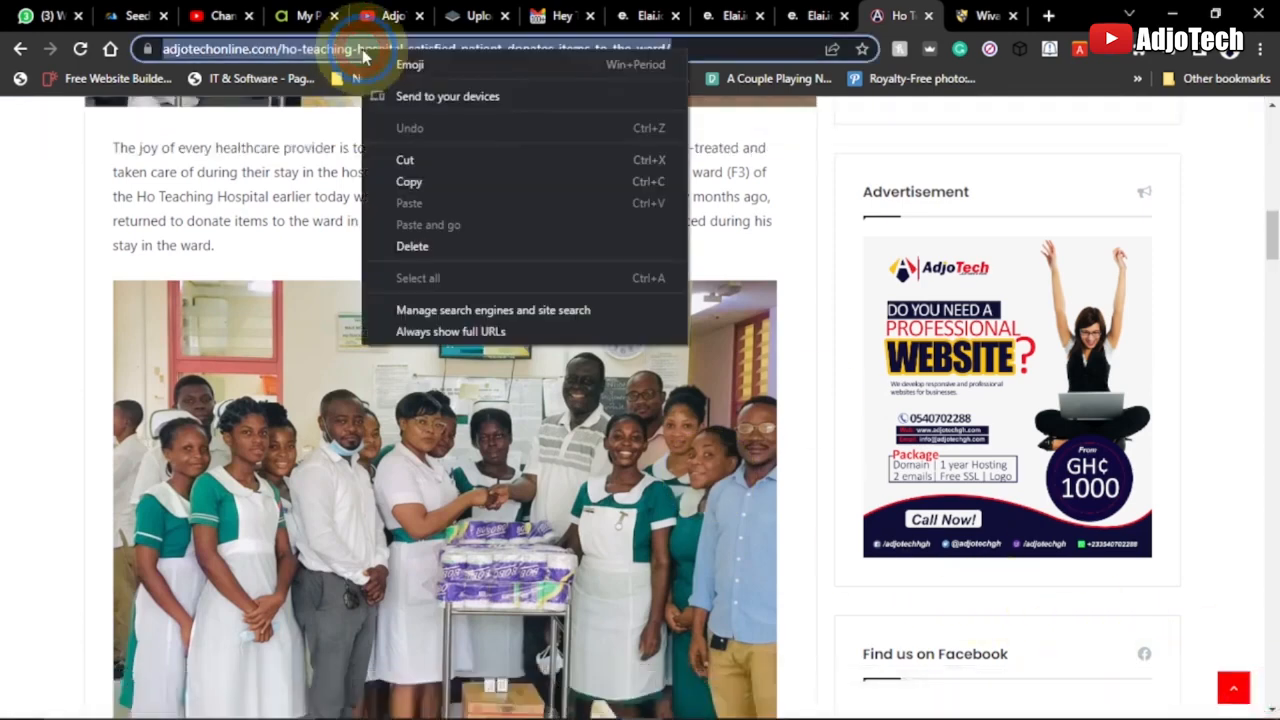
{"action": "left_click", "coordinate": [409, 182]}
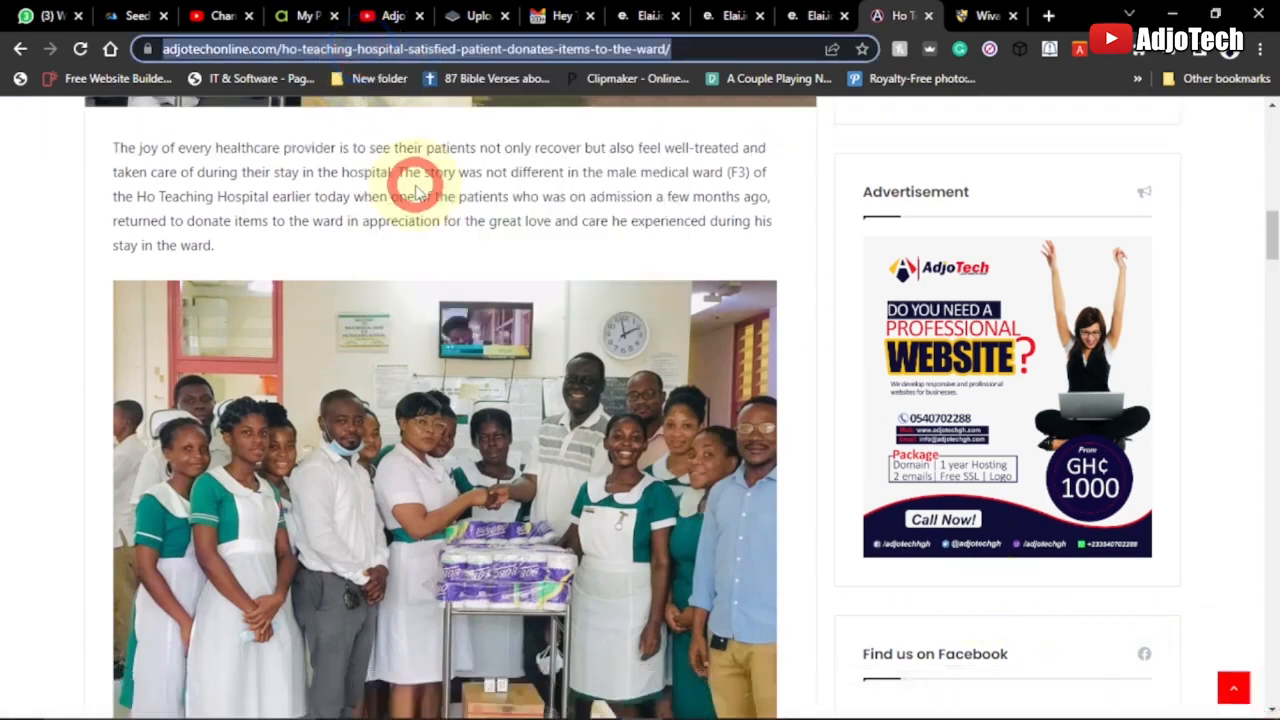
Return to Elai's My videos page, start creating a new video and look over the creation options and templates
{"action": "left_click", "coordinate": [645, 13]}
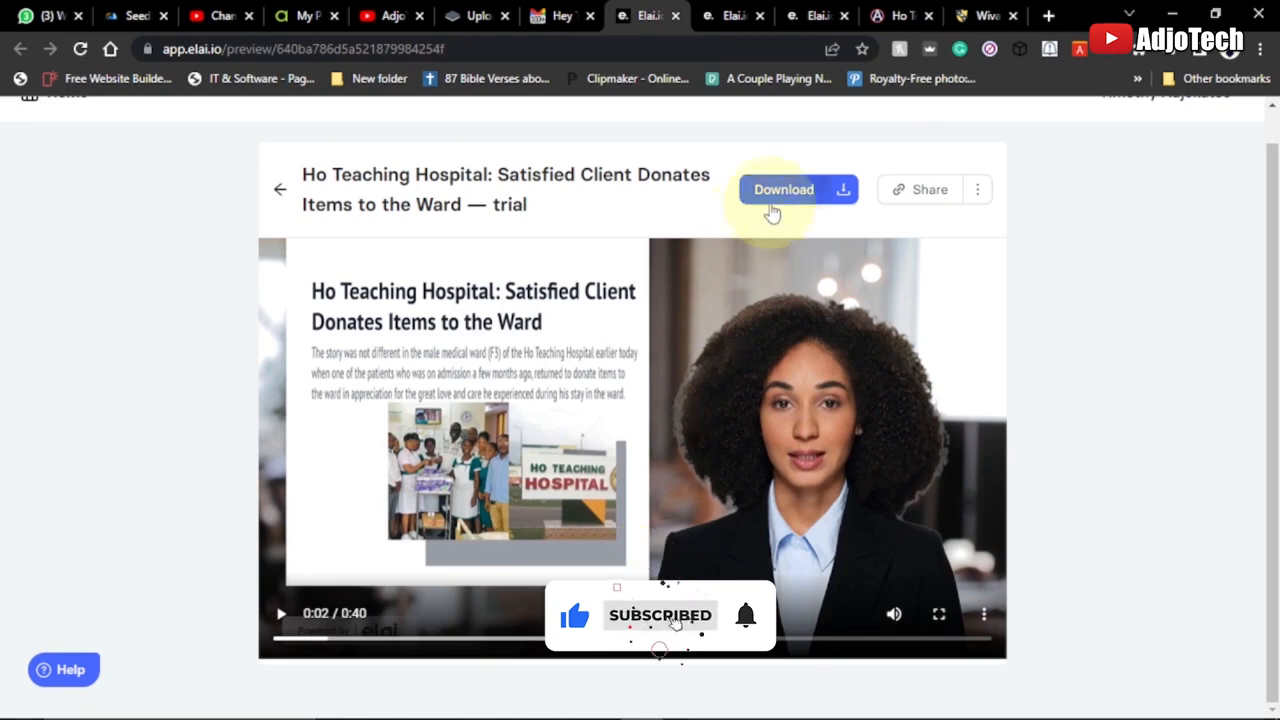
{"action": "left_click", "coordinate": [730, 15]}
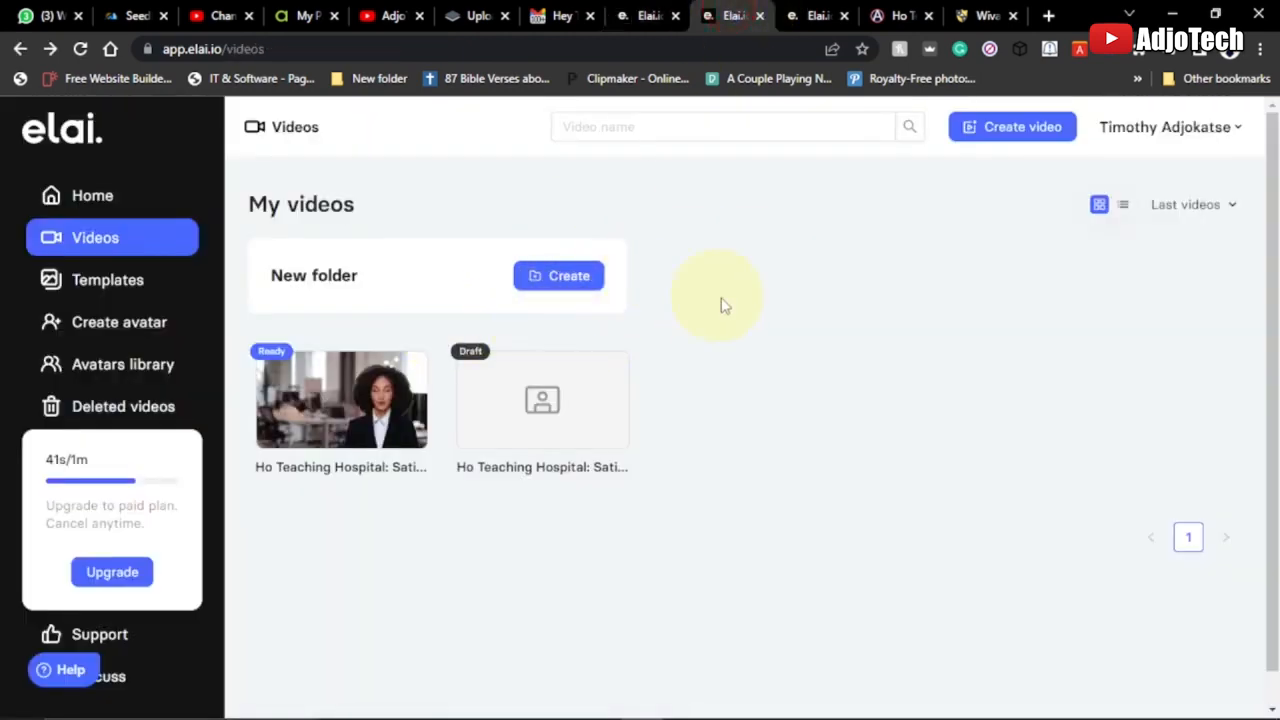
{"action": "left_click", "coordinate": [1018, 133]}
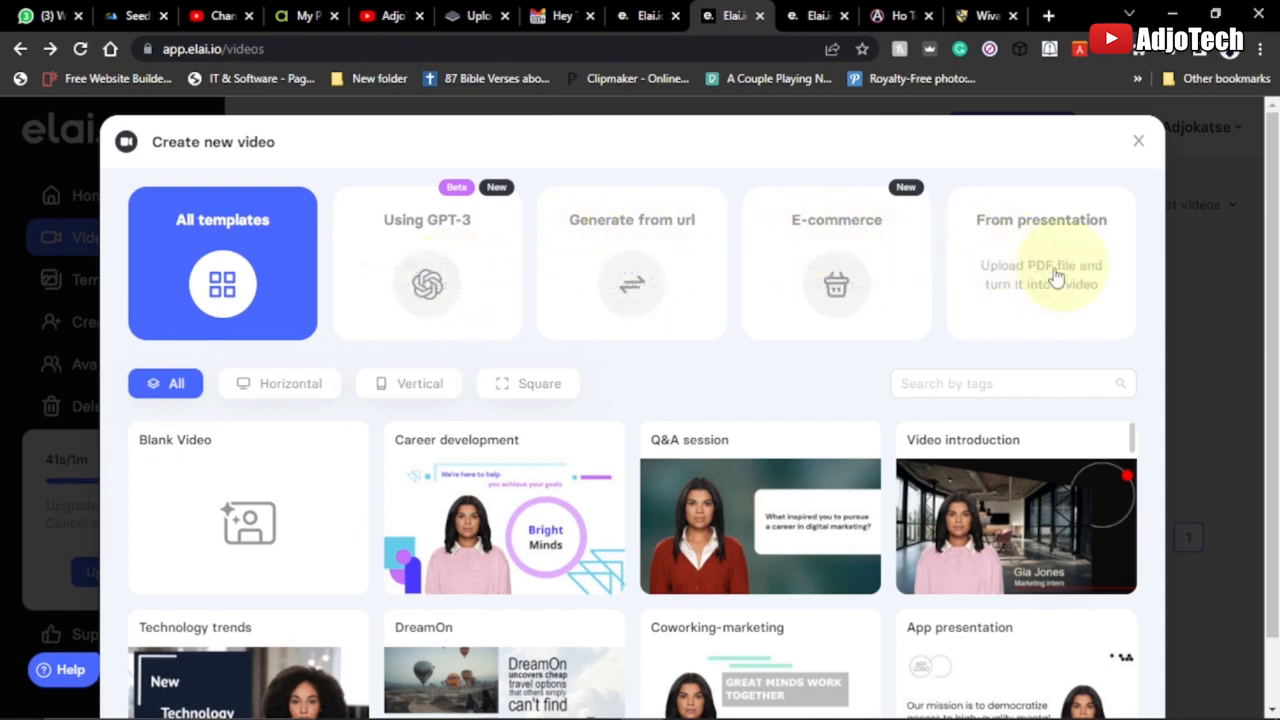
{"action": "scroll", "coordinate": [832, 386], "scroll_direction": "down", "scroll_amount": 1}
{"action": "scroll", "coordinate": [833, 390], "scroll_direction": "up", "scroll_amount": 1}
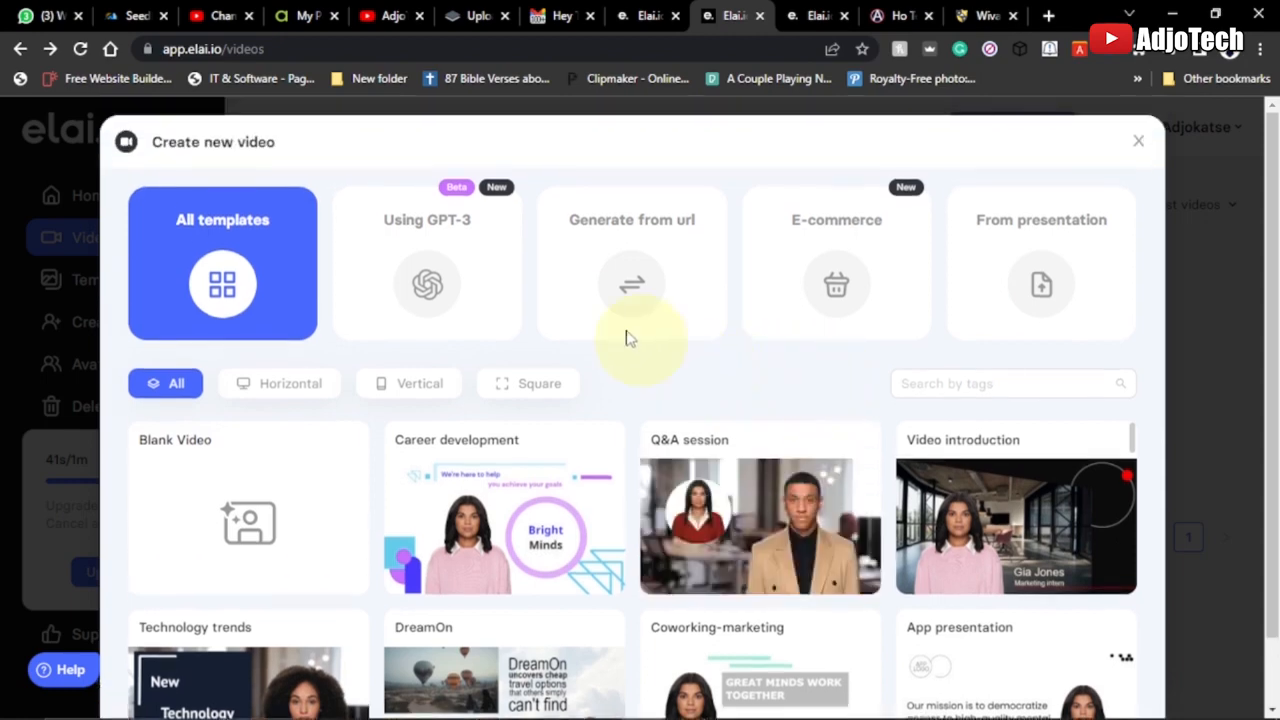
Choose Generate from url, paste the copied adjotechonline.com article link and proceed to template selection
{"action": "left_click", "coordinate": [637, 257]}
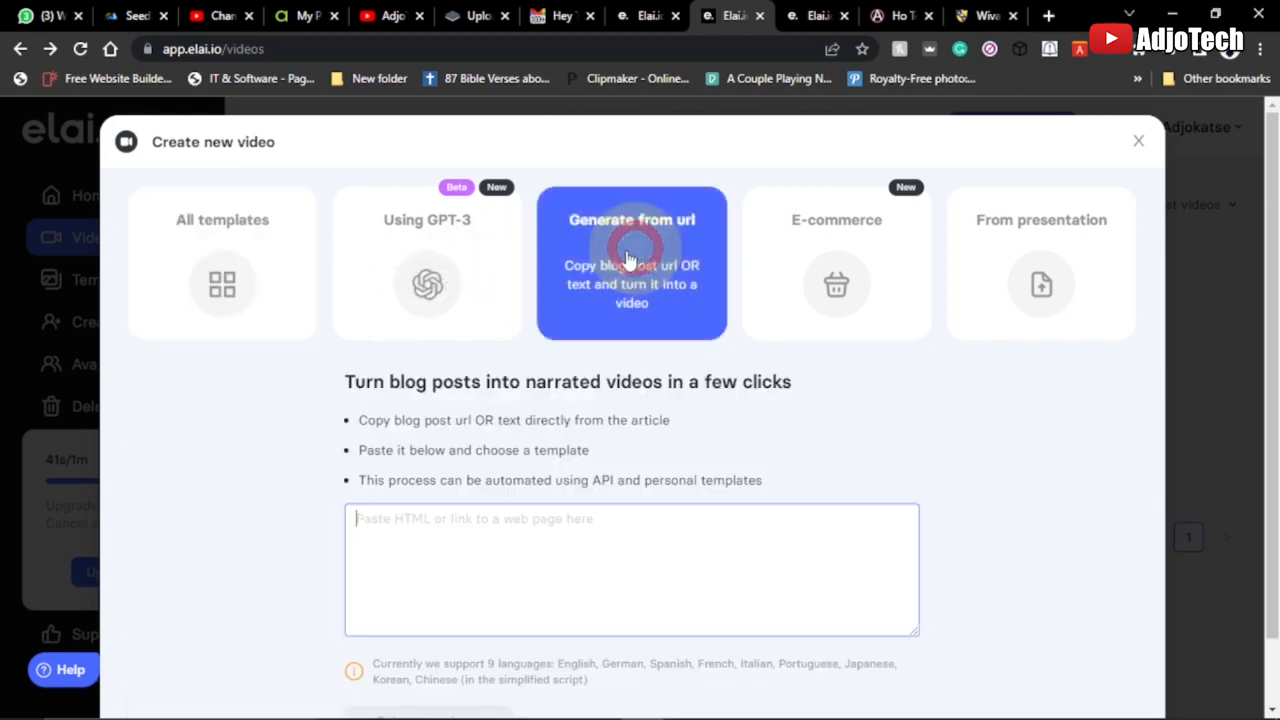
{"action": "right_click", "coordinate": [391, 524]}
{"action": "left_click", "coordinate": [427, 345]}
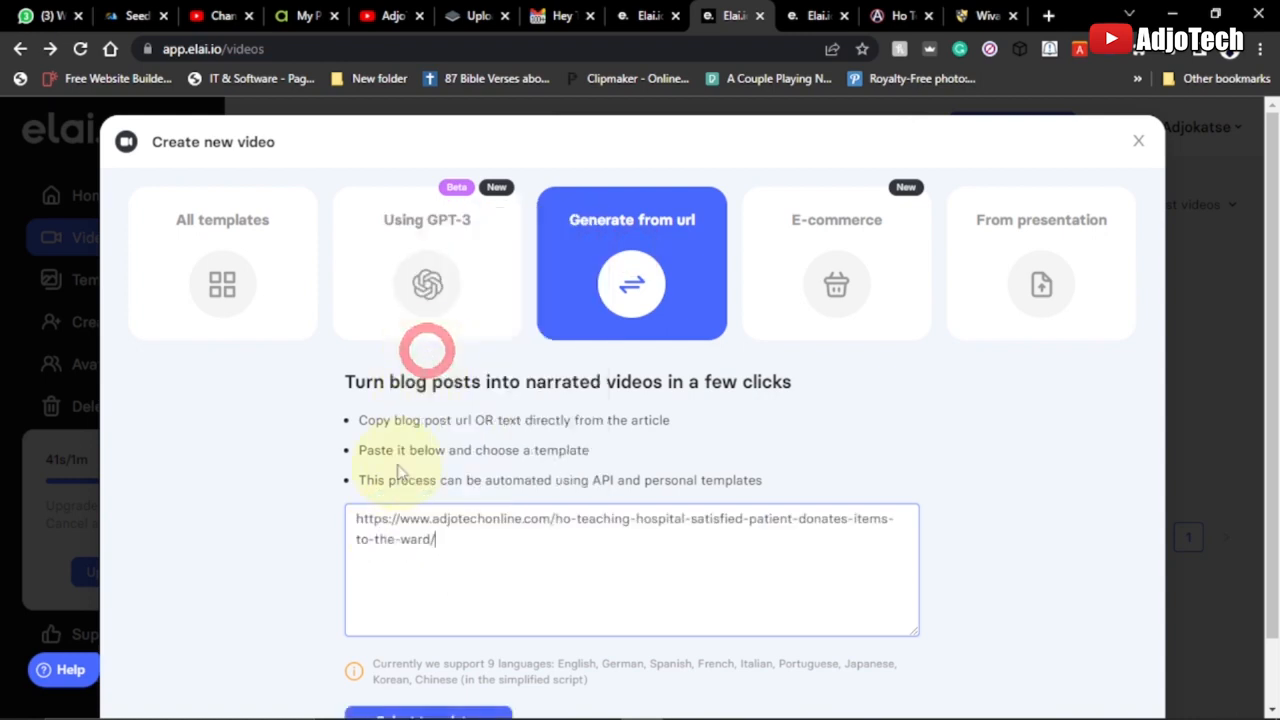
{"action": "scroll", "coordinate": [566, 530], "scroll_direction": "down", "scroll_amount": 1}
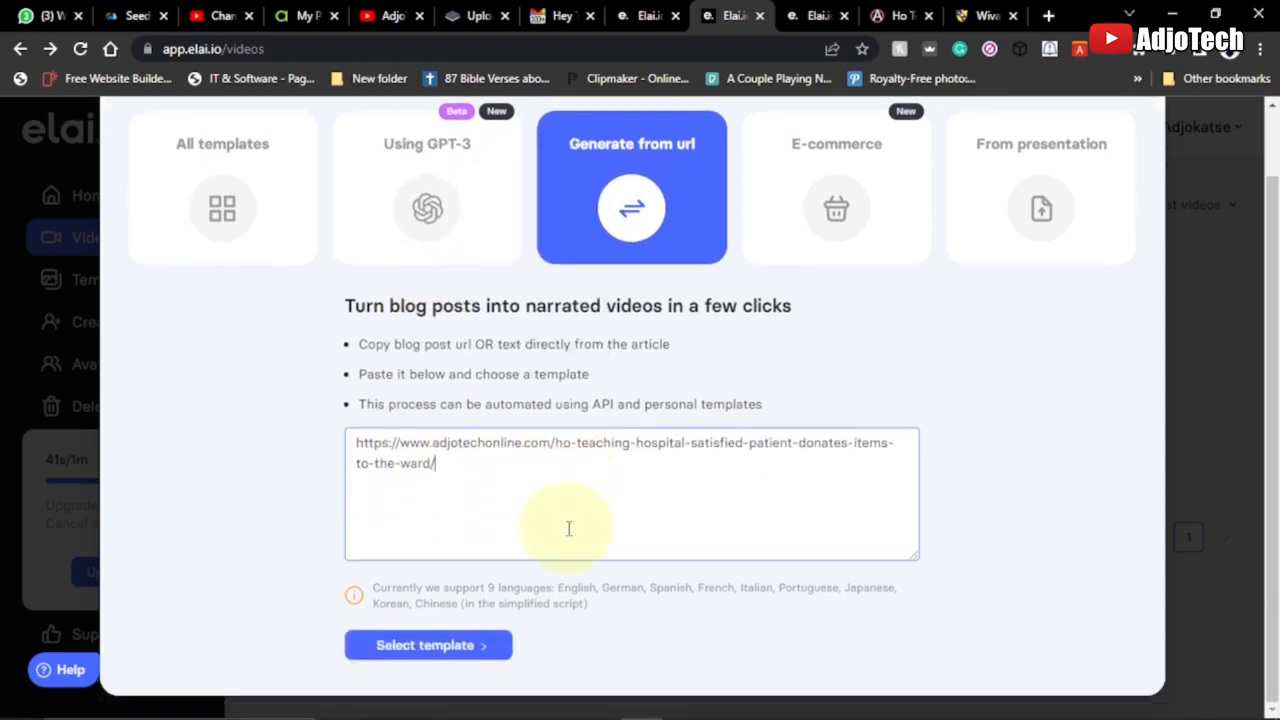
{"action": "left_click", "coordinate": [392, 652]}
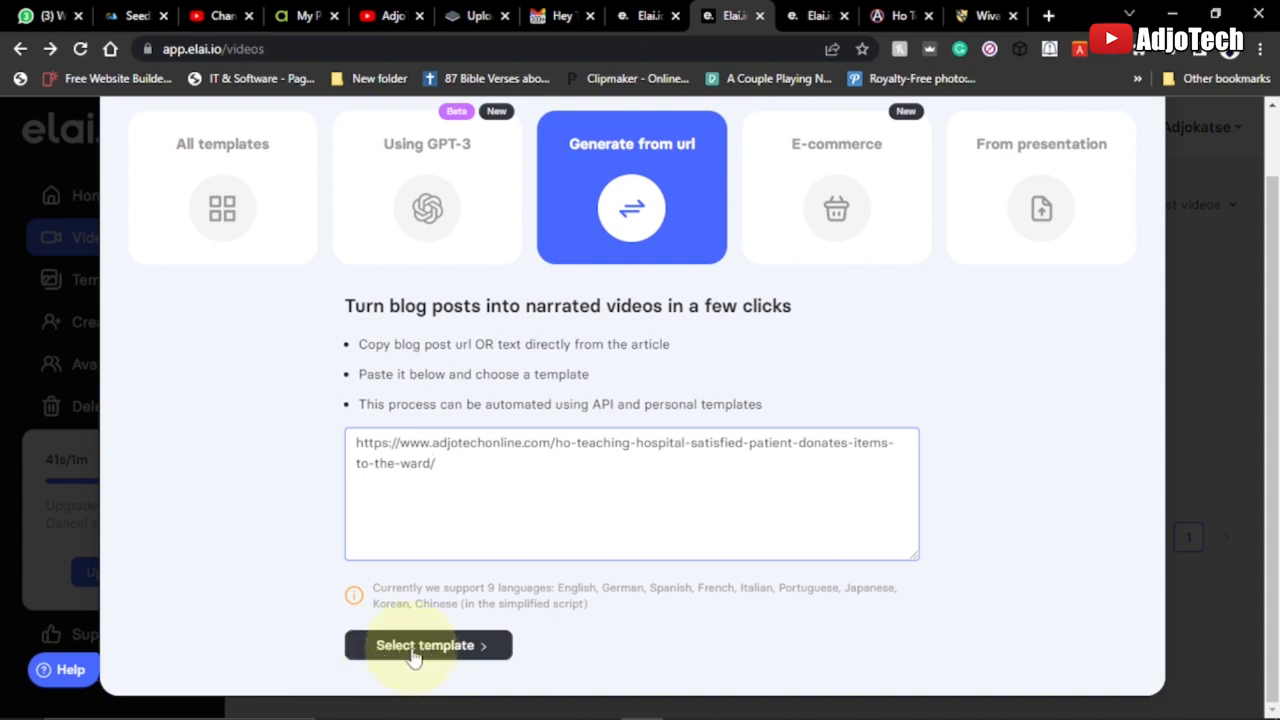
Choose the blue-and-purple wave template featuring the woman in a red sweater and create the video from the article
{"action": "left_click", "coordinate": [415, 648]}
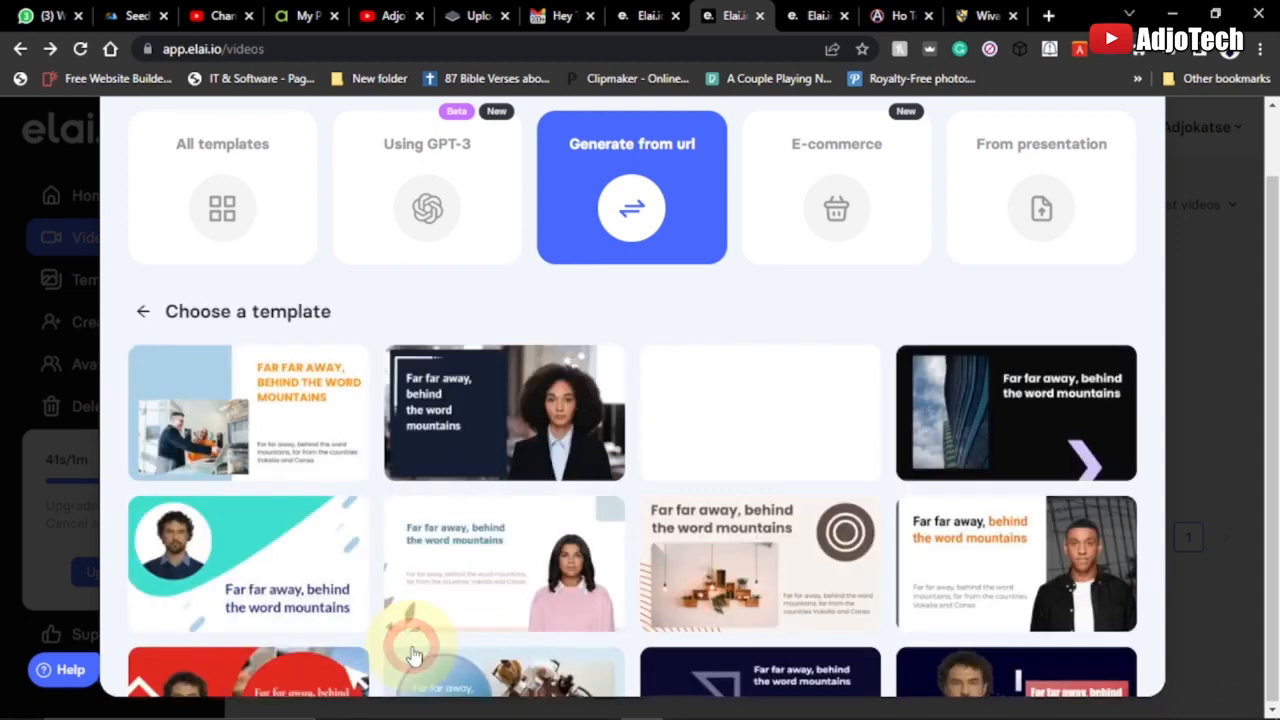
{"action": "scroll", "coordinate": [808, 425], "scroll_direction": "down", "scroll_amount": 1}
{"action": "scroll", "coordinate": [600, 440], "scroll_direction": "up", "scroll_amount": 1}
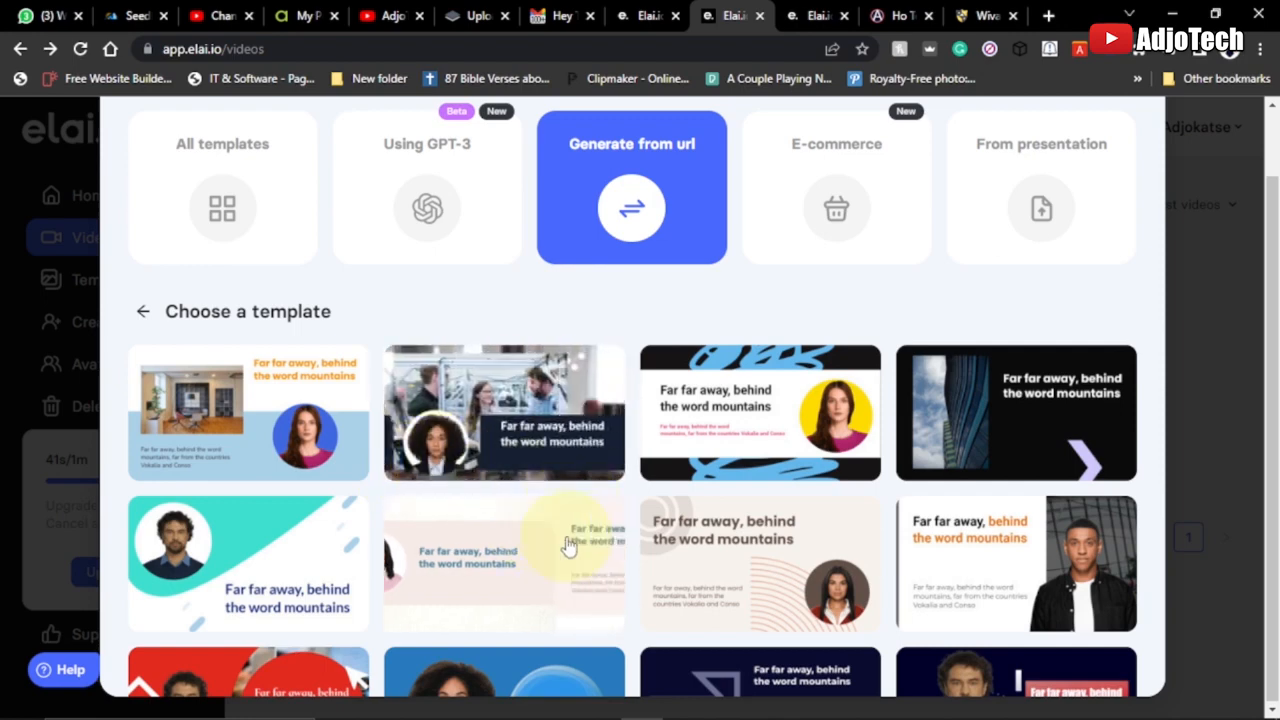
{"action": "scroll", "coordinate": [997, 530], "scroll_direction": "down", "scroll_amount": 1}
{"action": "scroll", "coordinate": [997, 530], "scroll_direction": "down", "scroll_amount": 1}
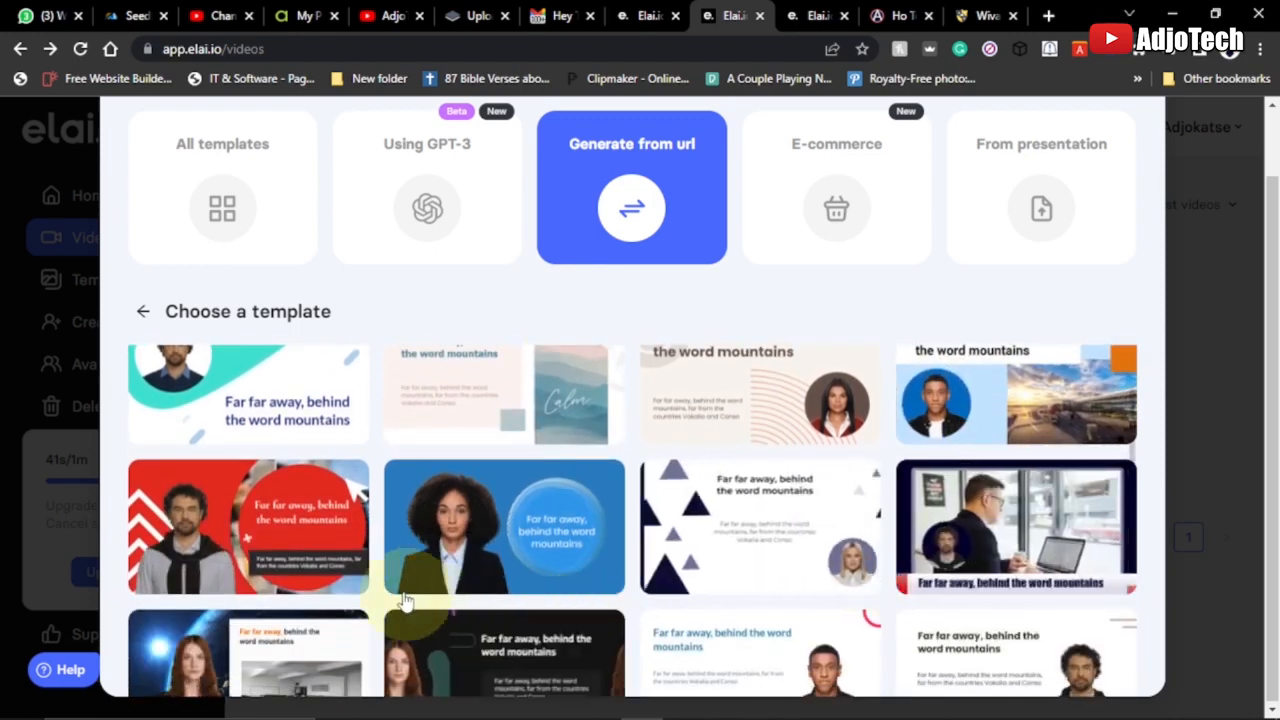
{"action": "scroll", "coordinate": [890, 590], "scroll_direction": "down", "scroll_amount": 2}
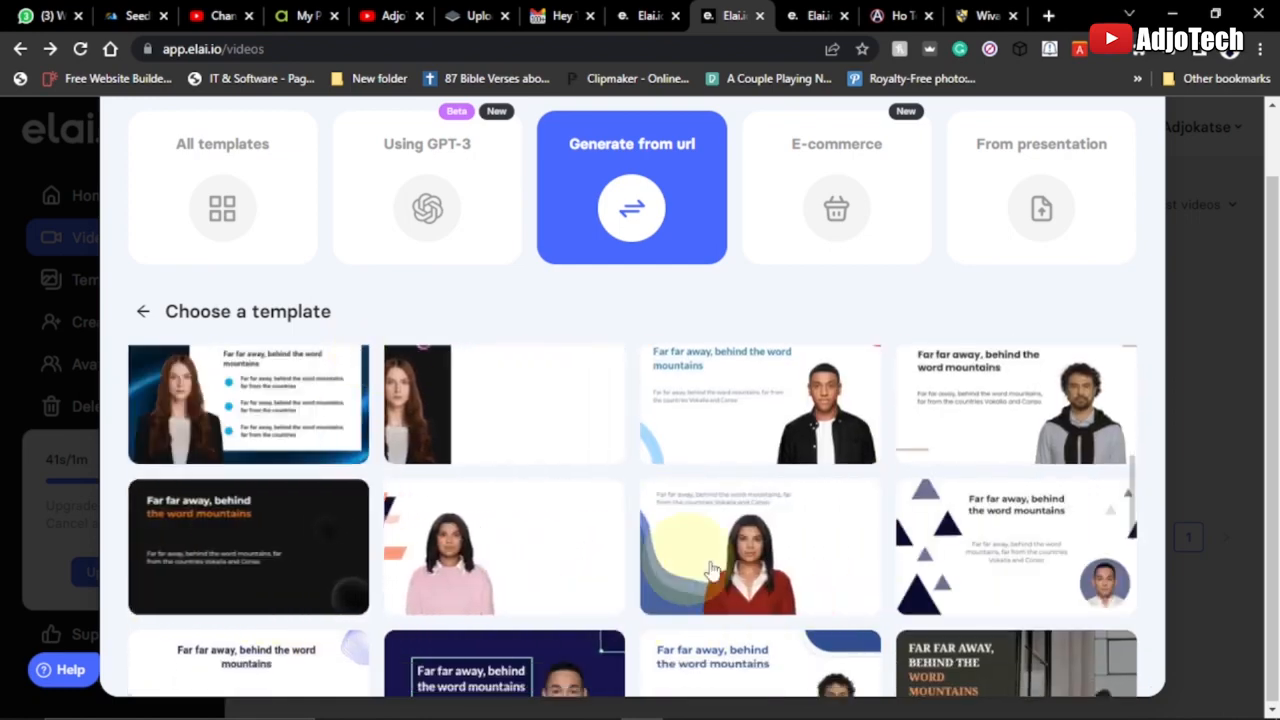
{"action": "left_click", "coordinate": [763, 534]}
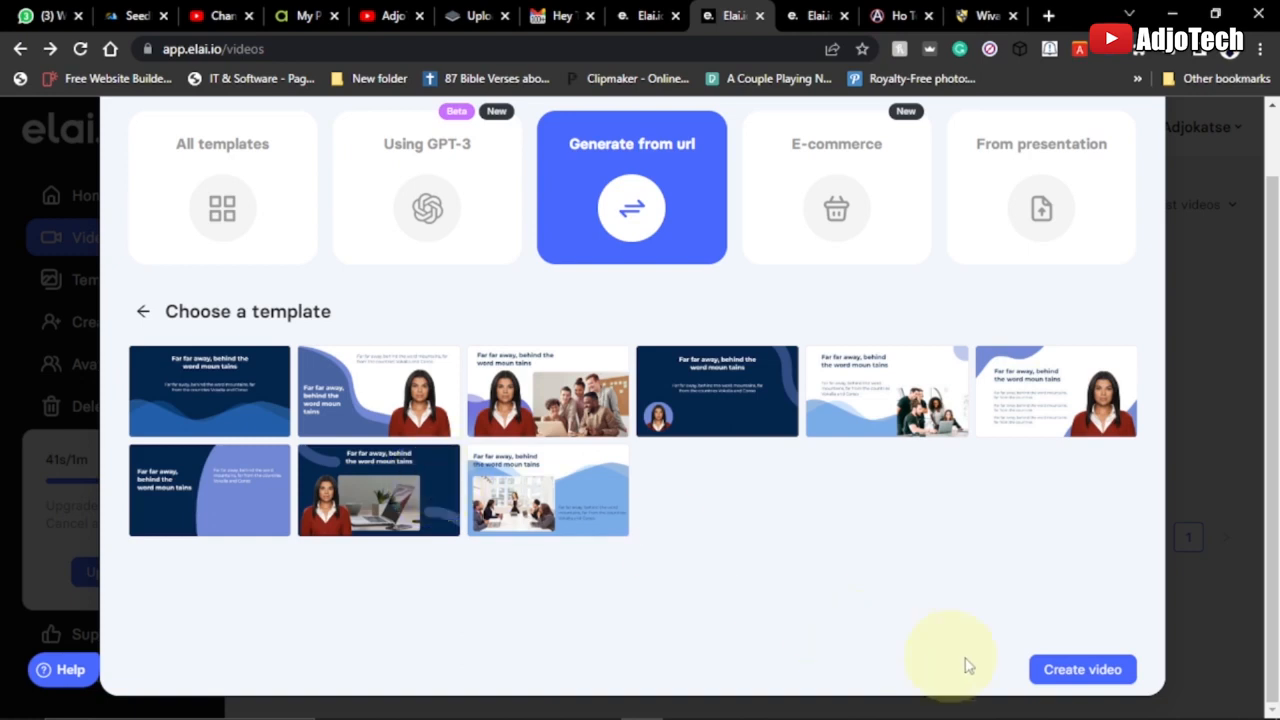
{"action": "left_click", "coordinate": [1082, 672]}
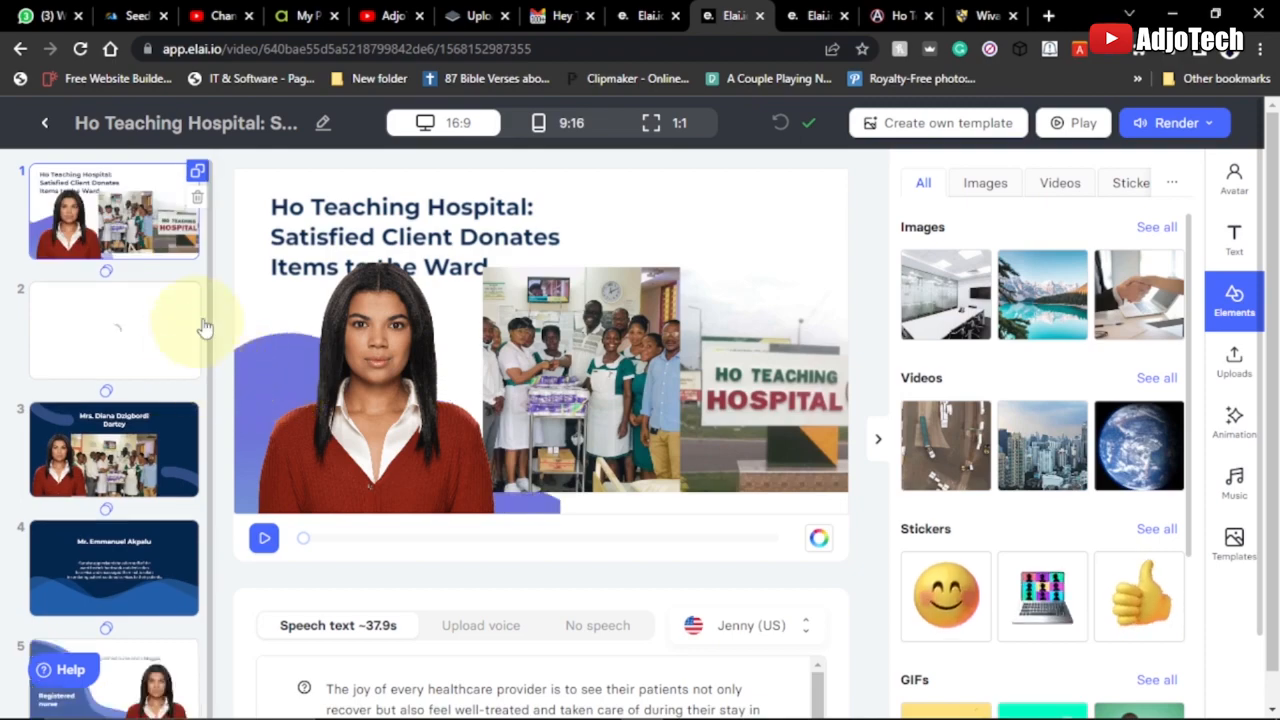
Compare the source article's photos and text with the generated slides in the Ho Teaching Hospital project
{"action": "left_click", "coordinate": [900, 16]}
{"action": "scroll", "coordinate": [517, 376], "scroll_direction": "up", "scroll_amount": 2}
{"action": "scroll", "coordinate": [515, 330], "scroll_direction": "up", "scroll_amount": 3}
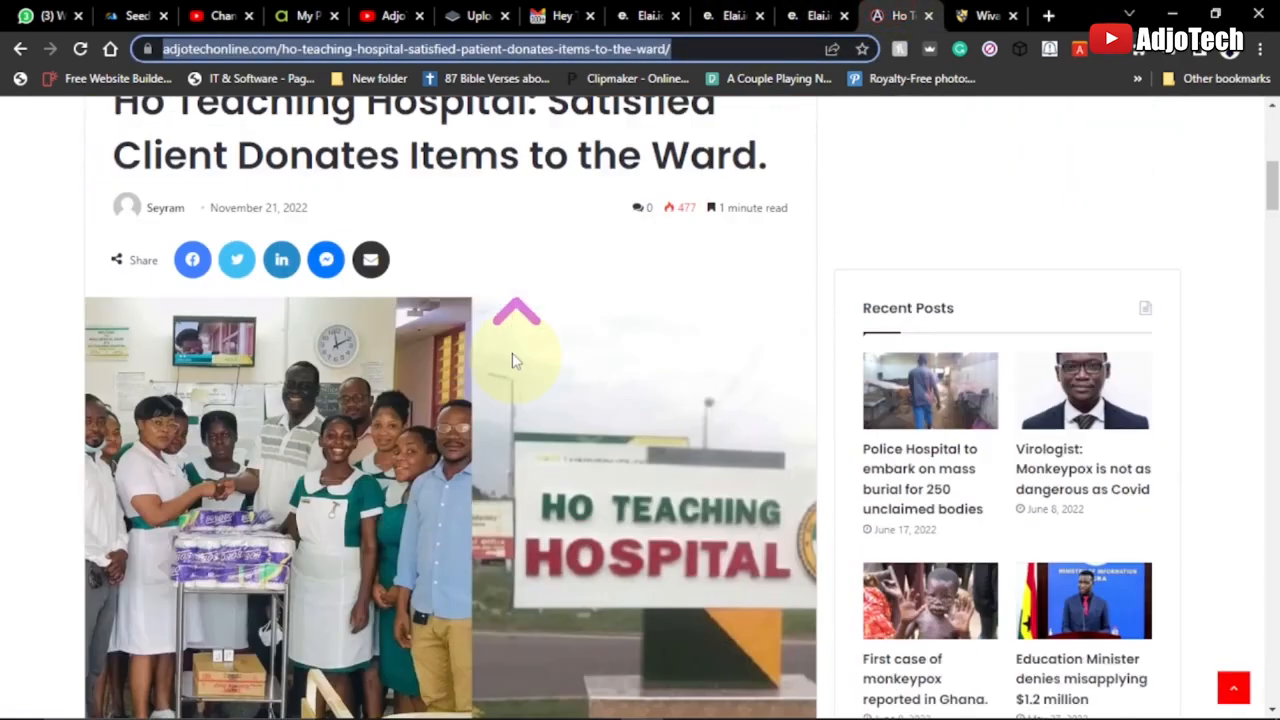
{"action": "scroll", "coordinate": [505, 368], "scroll_direction": "down", "scroll_amount": 7}
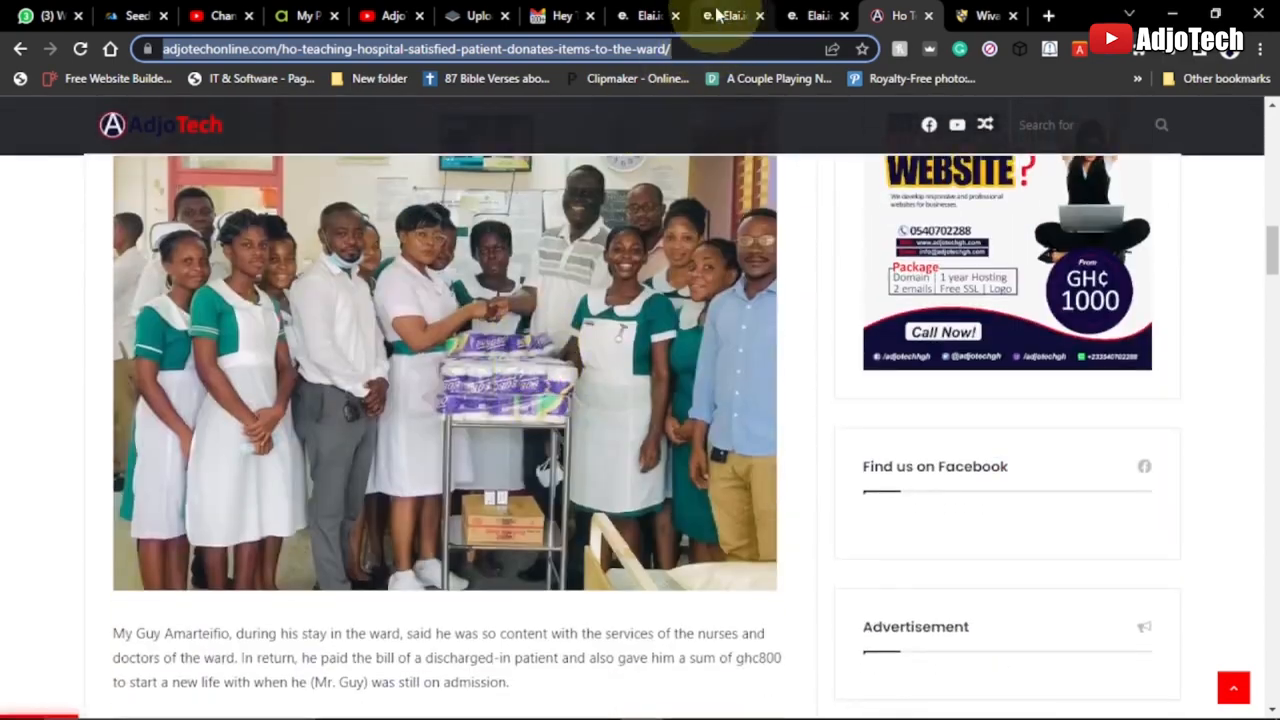
{"action": "left_click", "coordinate": [730, 16]}
{"action": "left_click", "coordinate": [111, 341]}
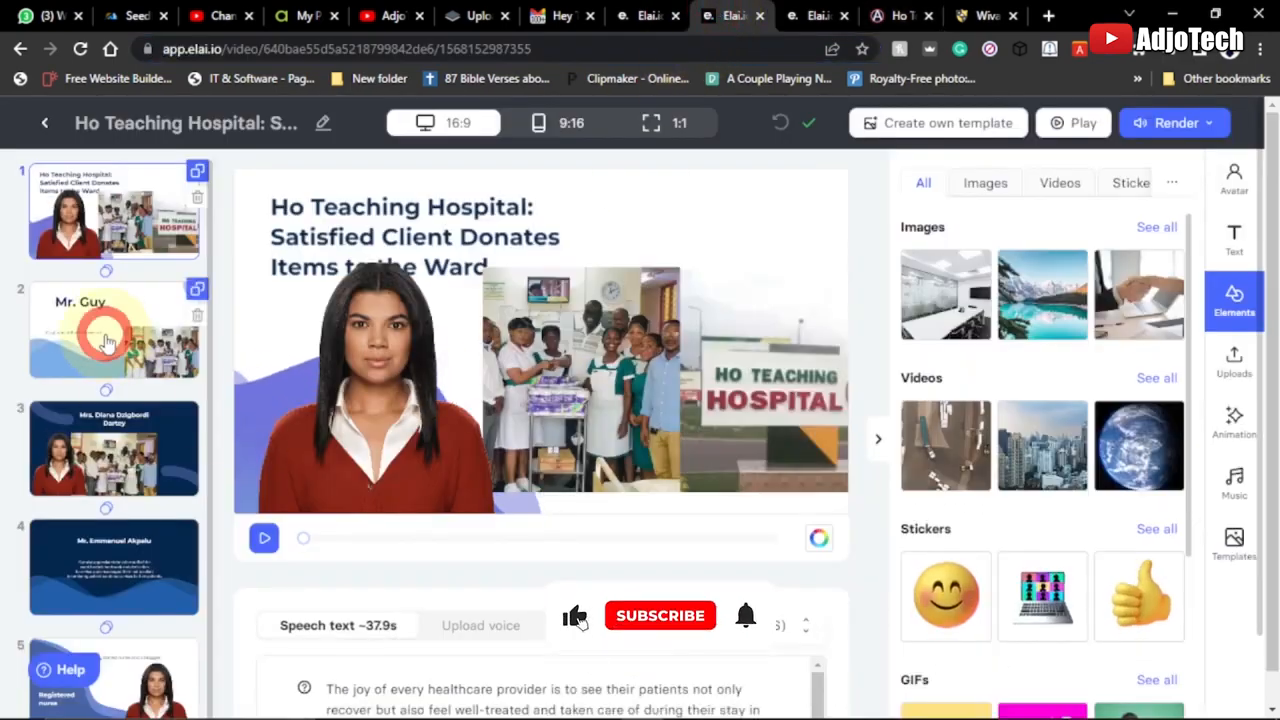
{"action": "left_click", "coordinate": [88, 448]}
{"action": "scroll", "coordinate": [95, 598], "scroll_direction": "down", "scroll_amount": 1}
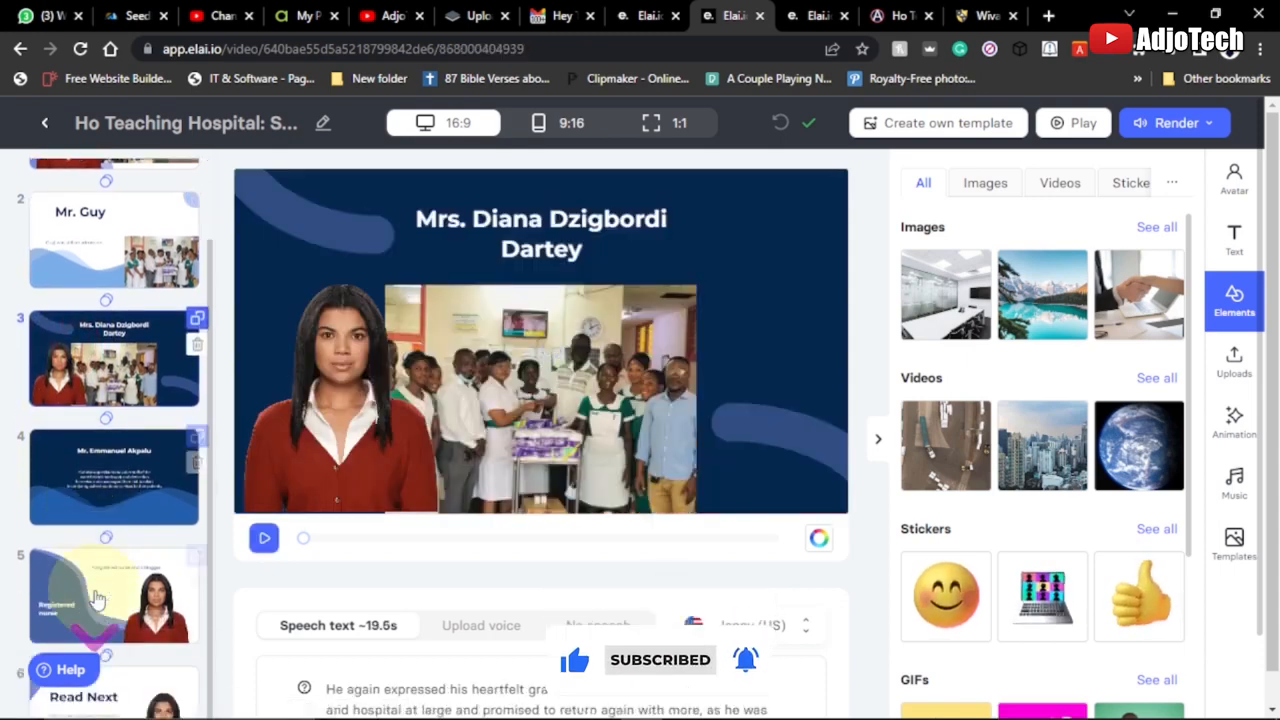
{"action": "scroll", "coordinate": [95, 598], "scroll_direction": "up", "scroll_amount": 1}
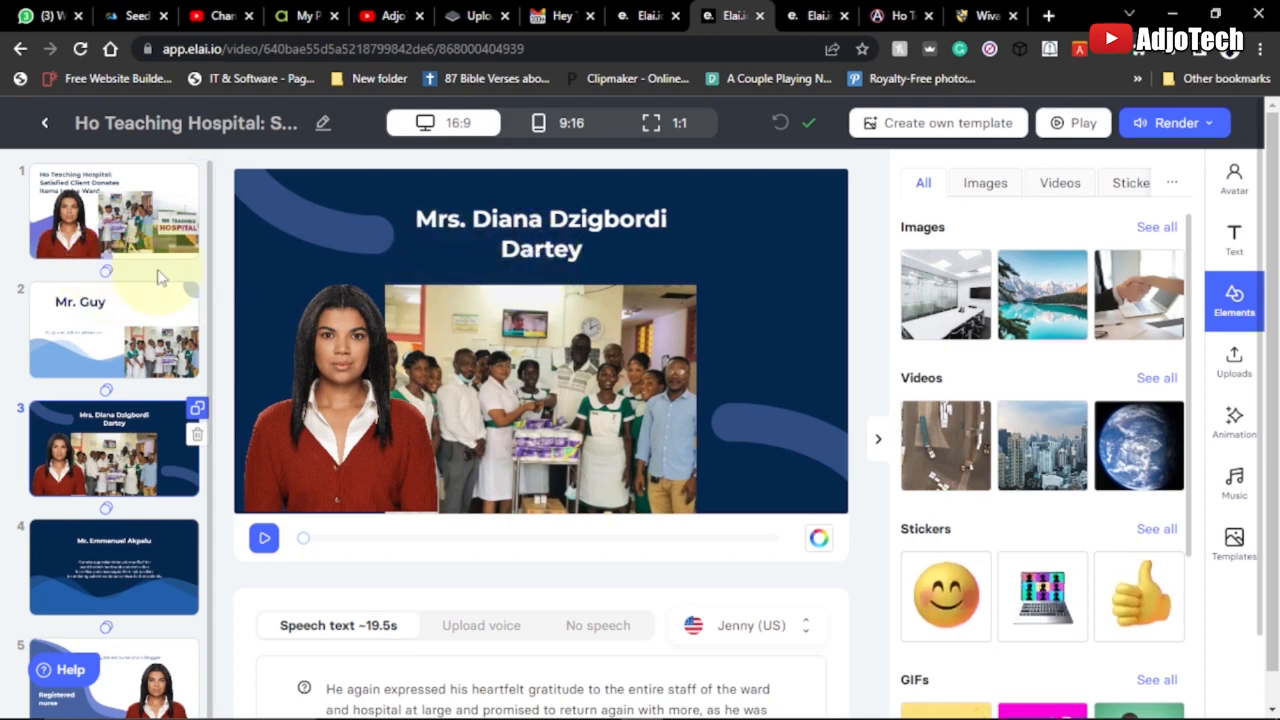
On slide 1, move the title clear of the avatar to sit above the hospital photo and shift the avatar slightly left
{"action": "left_click", "coordinate": [89, 214]}
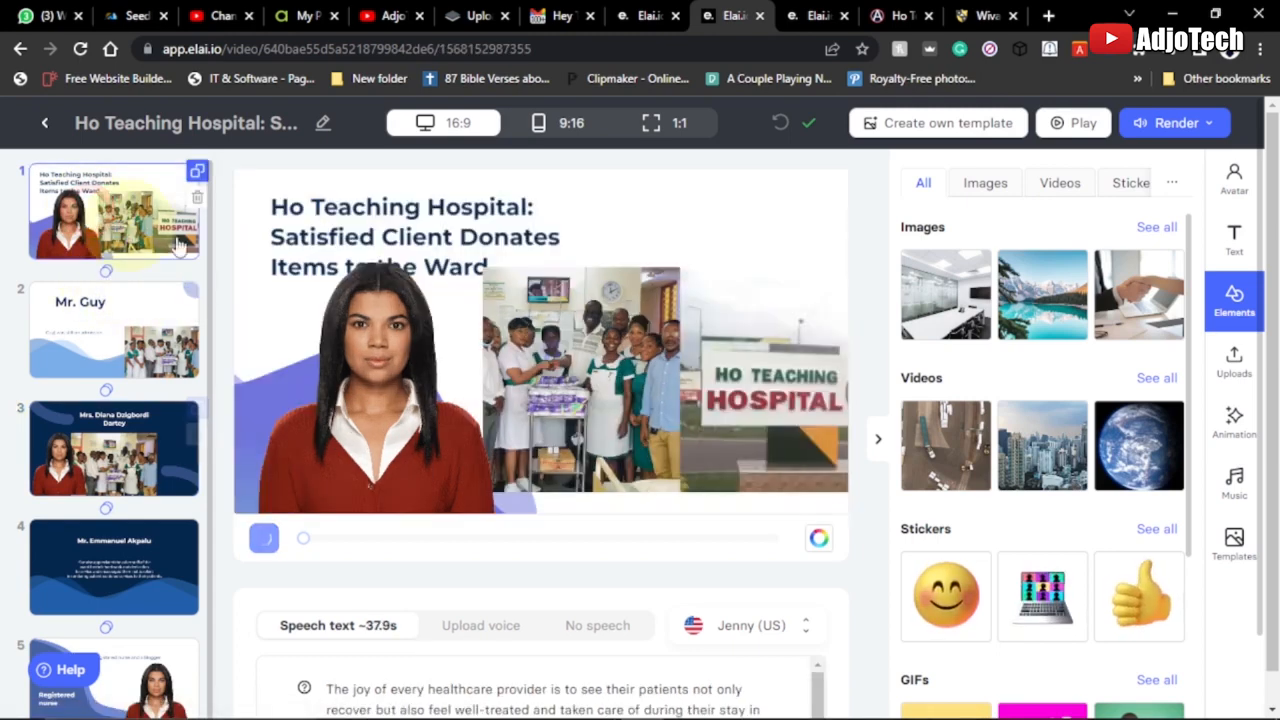
{"action": "left_click", "coordinate": [372, 210]}
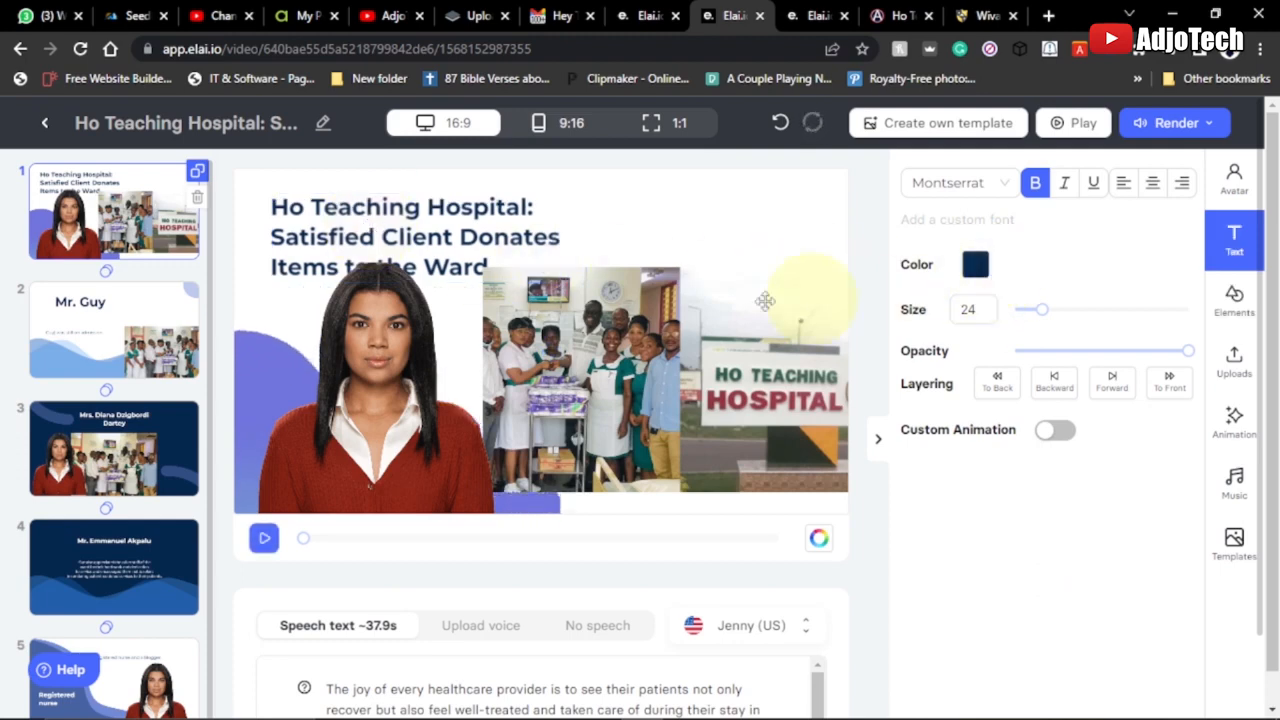
{"action": "left_click_drag", "start_coordinate": [409, 207], "coordinate": [637, 211]}
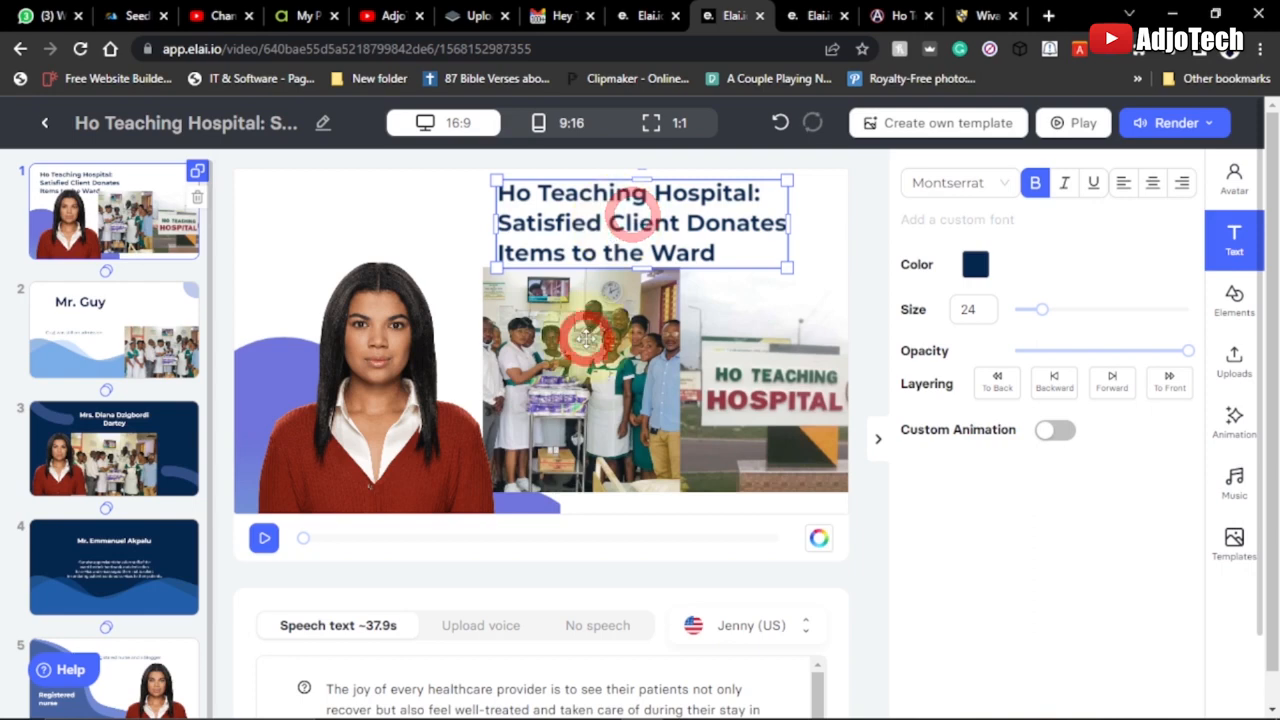
{"action": "left_click", "coordinate": [583, 339]}
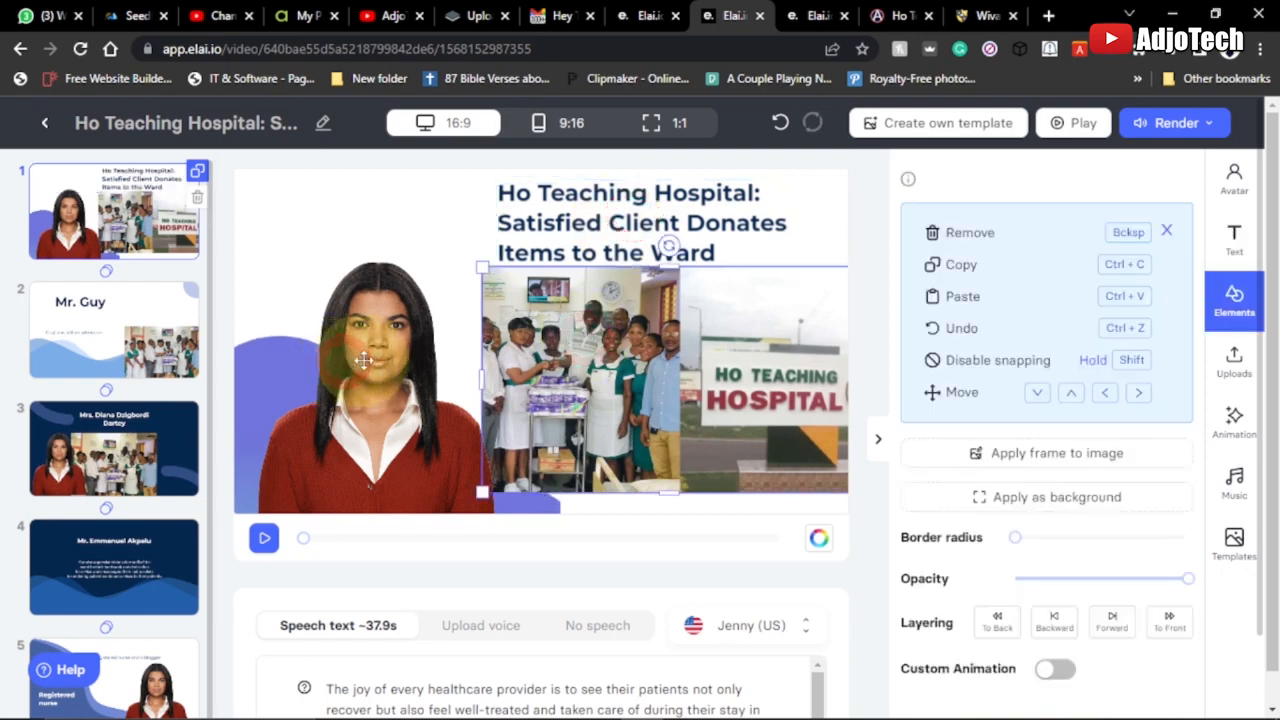
{"action": "mouse_move", "coordinate": [363, 360]}
{"action": "left_mouse_down"}
{"action": "mouse_move", "coordinate": [366, 350]}
{"action": "mouse_move", "coordinate": [348, 357]}
{"action": "left_mouse_up"}
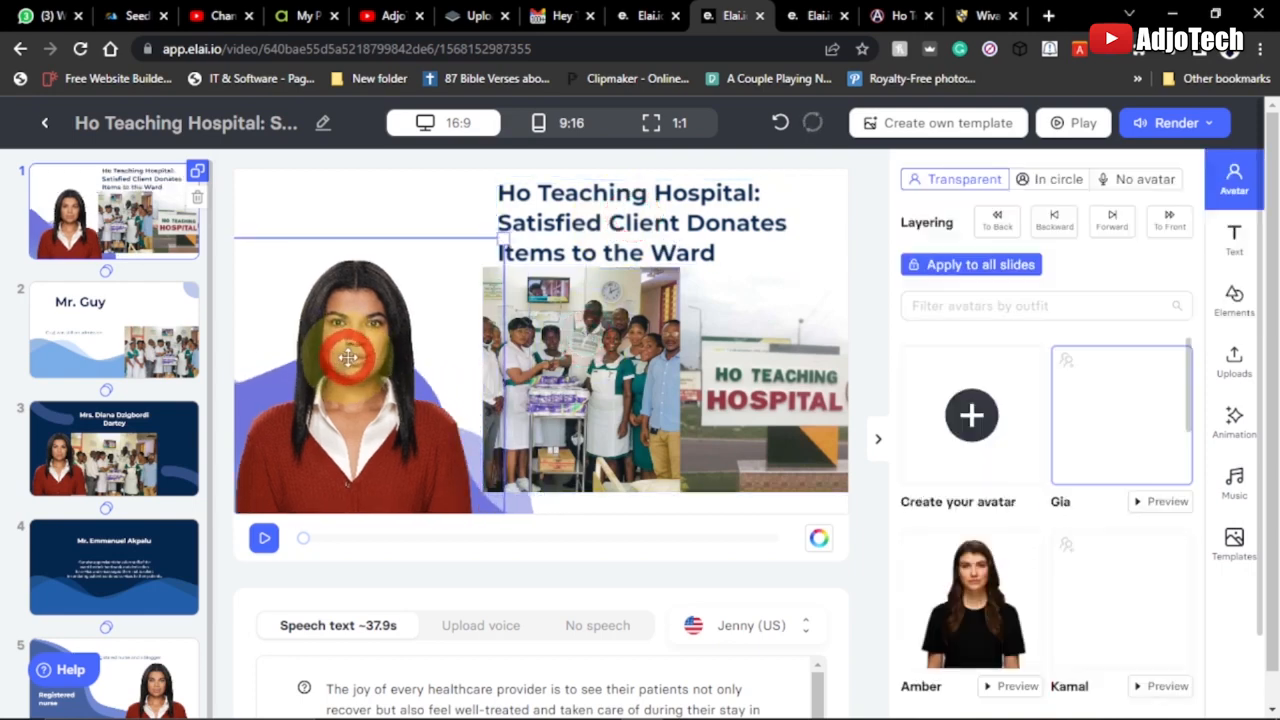
Shrink slide 1's hospital photo and reposition it below the title so it fits fully inside the slide
{"action": "left_click", "coordinate": [681, 381]}
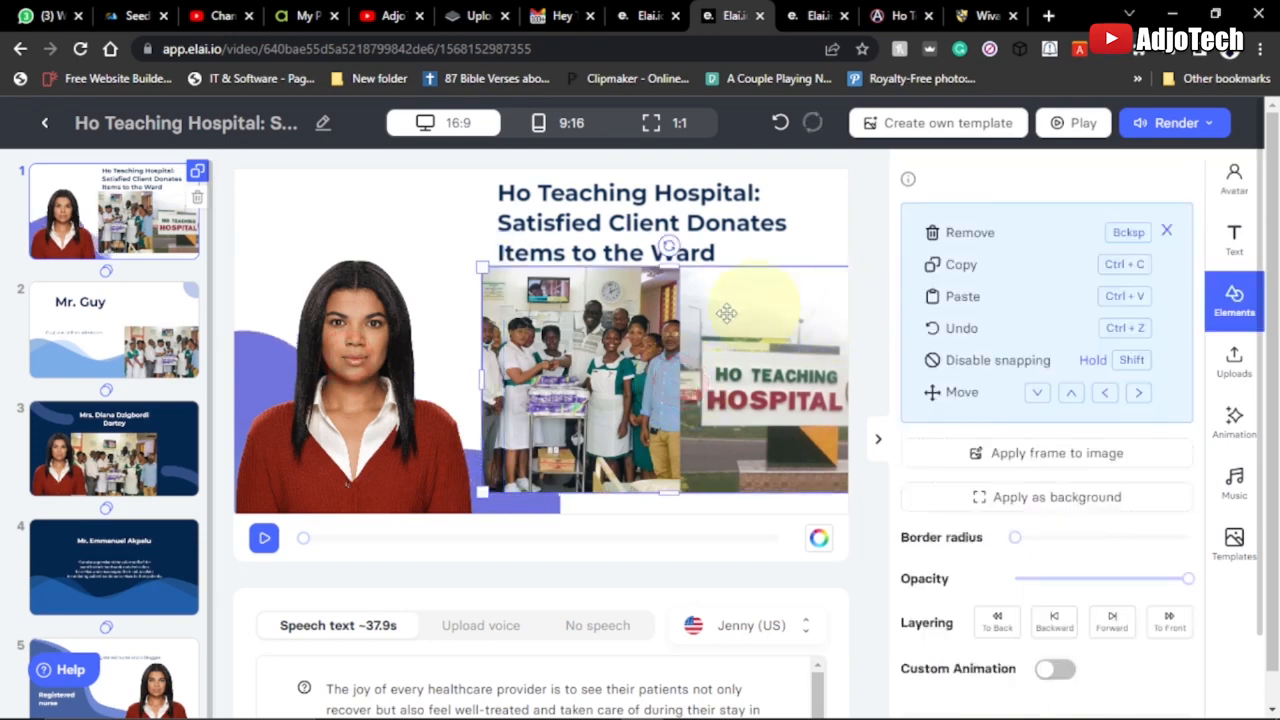
{"action": "left_click_drag", "start_coordinate": [479, 266], "coordinate": [514, 285]}
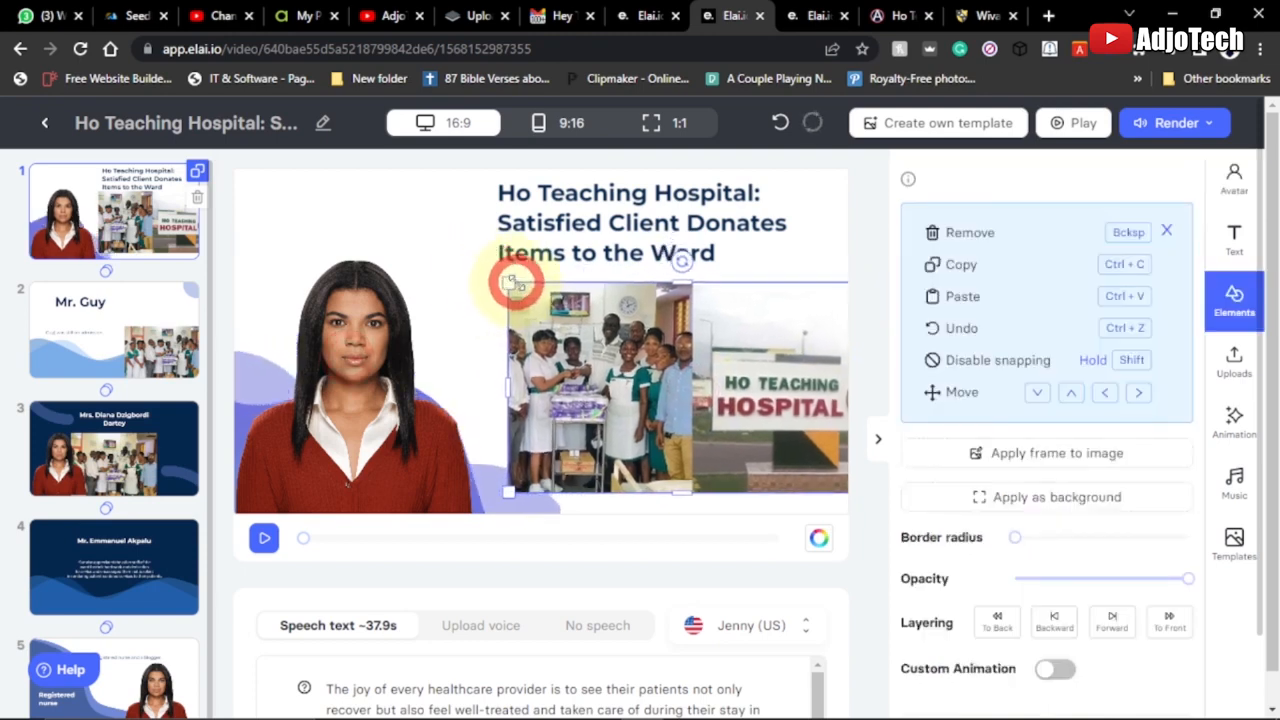
{"action": "left_click", "coordinate": [545, 338]}
{"action": "mouse_move", "coordinate": [545, 338]}
{"action": "left_mouse_down"}
{"action": "mouse_move", "coordinate": [515, 343]}
{"action": "mouse_move", "coordinate": [556, 345]}
{"action": "left_mouse_up"}
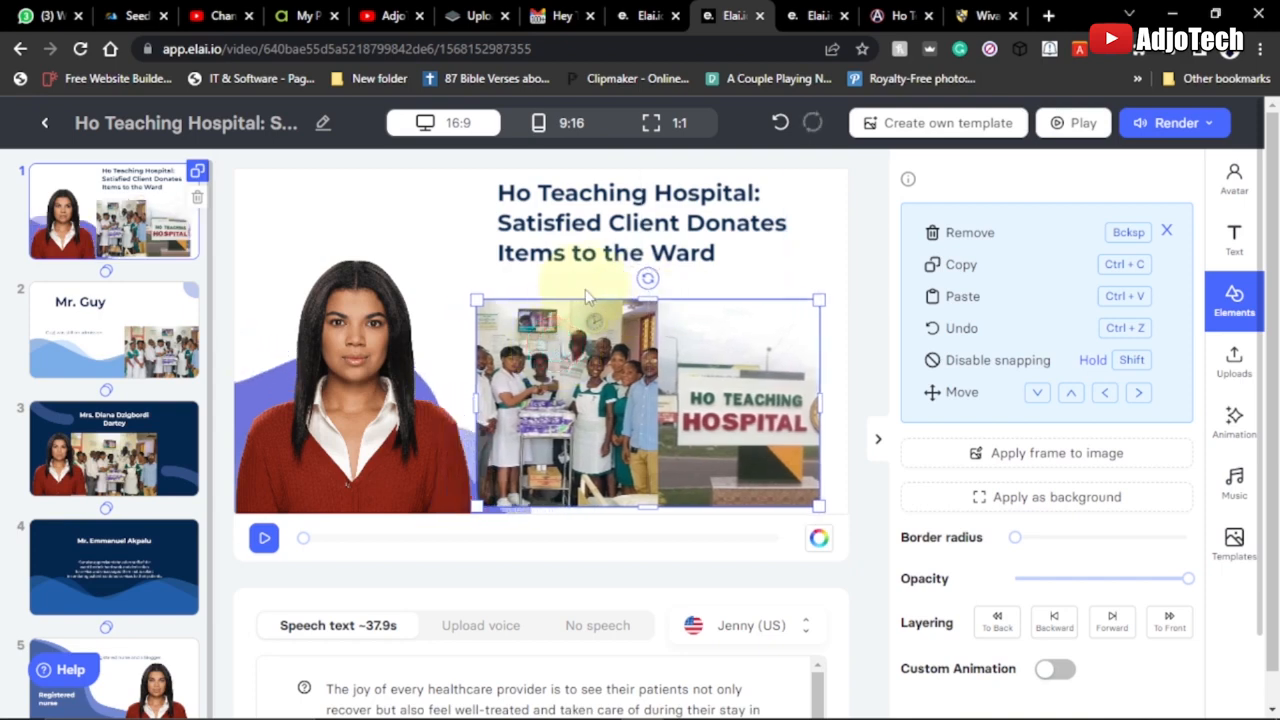
Move the group photo on slide 2 slightly up and to the left, away from the slide's right edge
{"action": "left_click", "coordinate": [83, 330]}
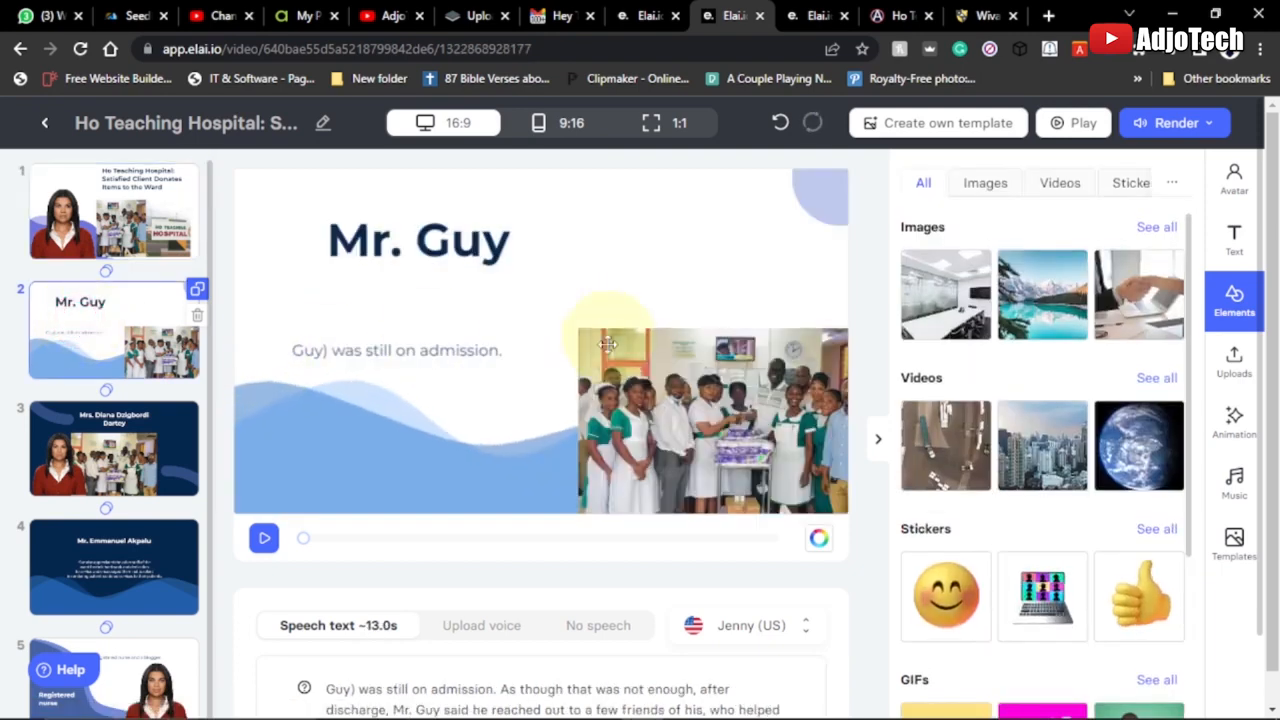
{"action": "left_click", "coordinate": [655, 380]}
{"action": "left_click_drag", "start_coordinate": [655, 380], "coordinate": [666, 374]}
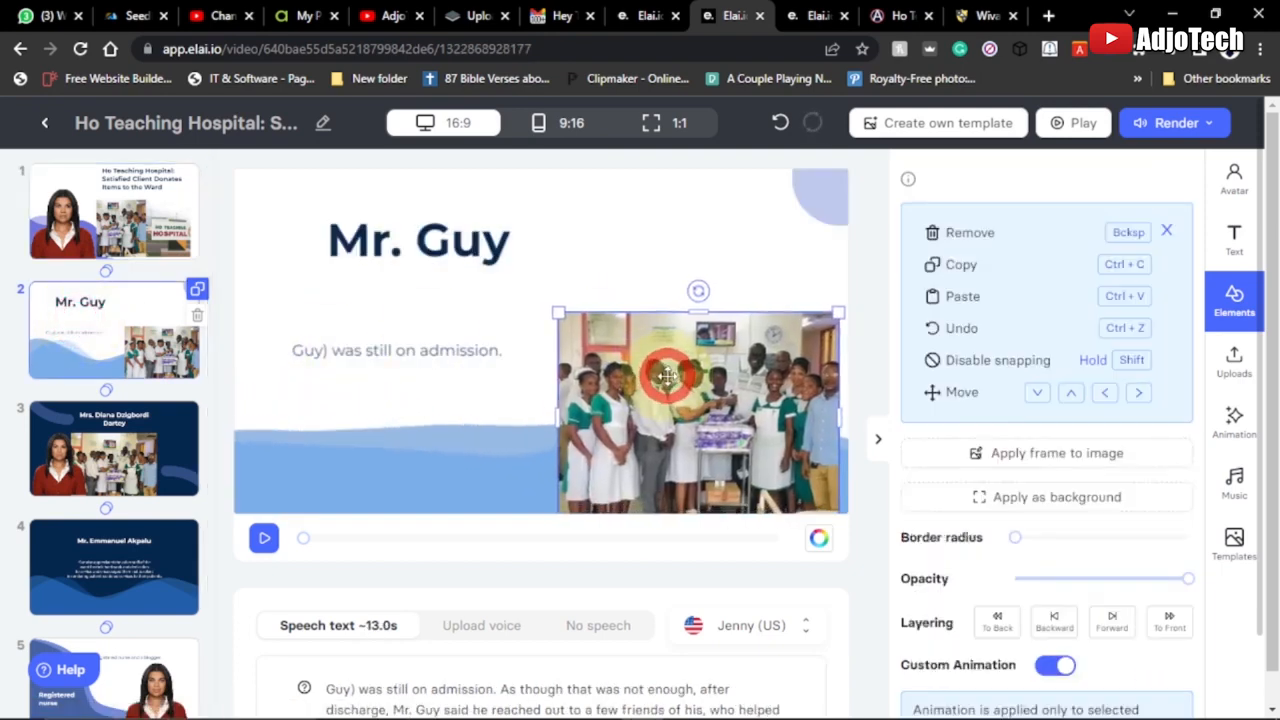
Set the entrance animation of slide 2's body text to Fade In
{"action": "left_click", "coordinate": [392, 259]}
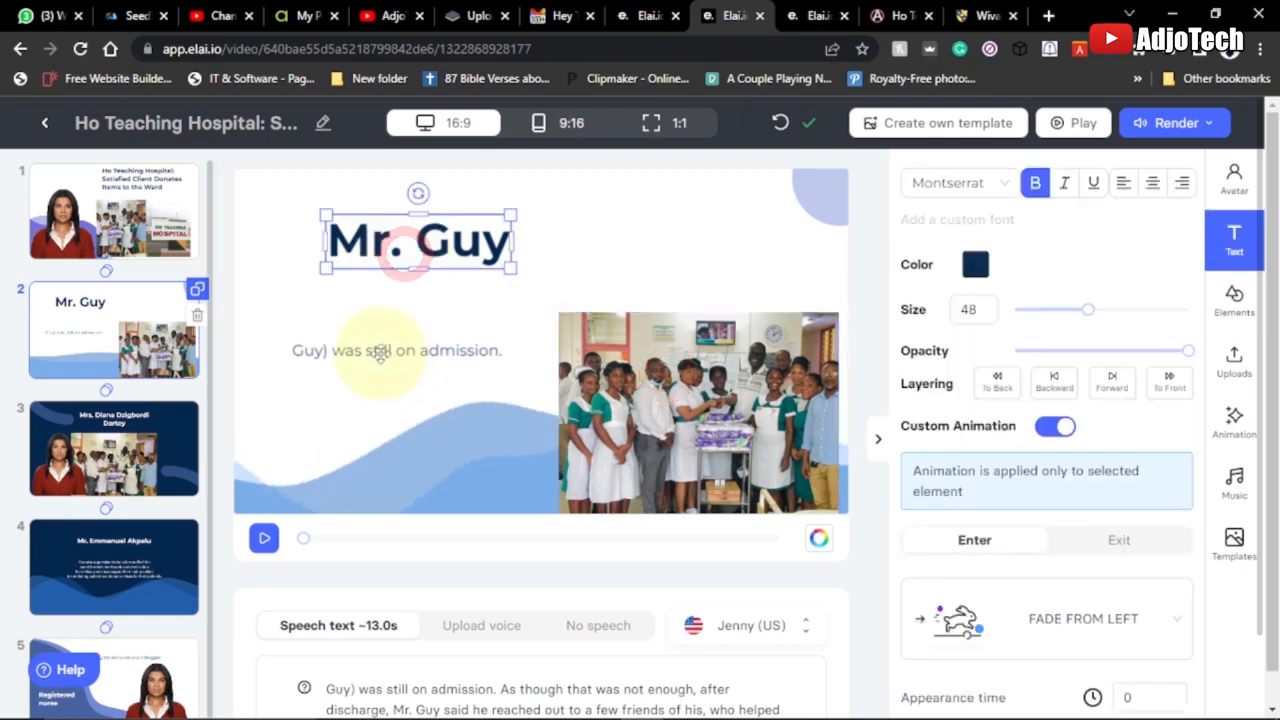
{"action": "left_click", "coordinate": [380, 343]}
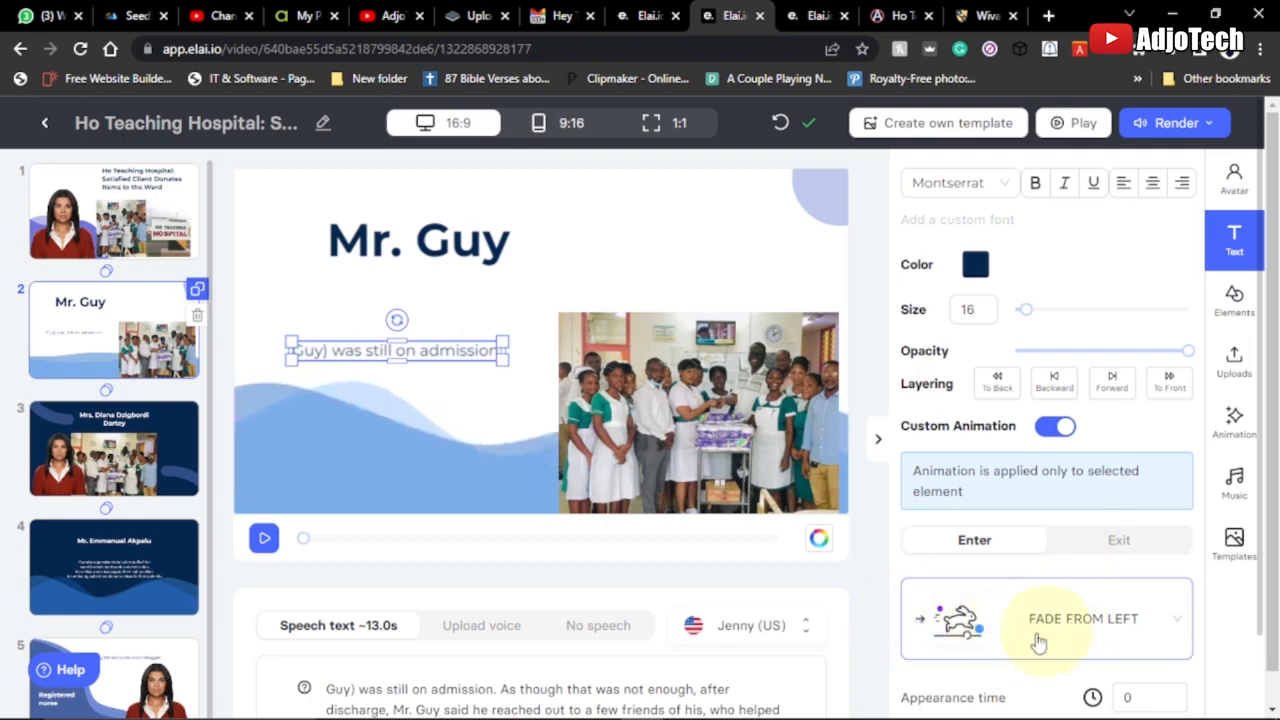
{"action": "left_click", "coordinate": [1088, 628]}
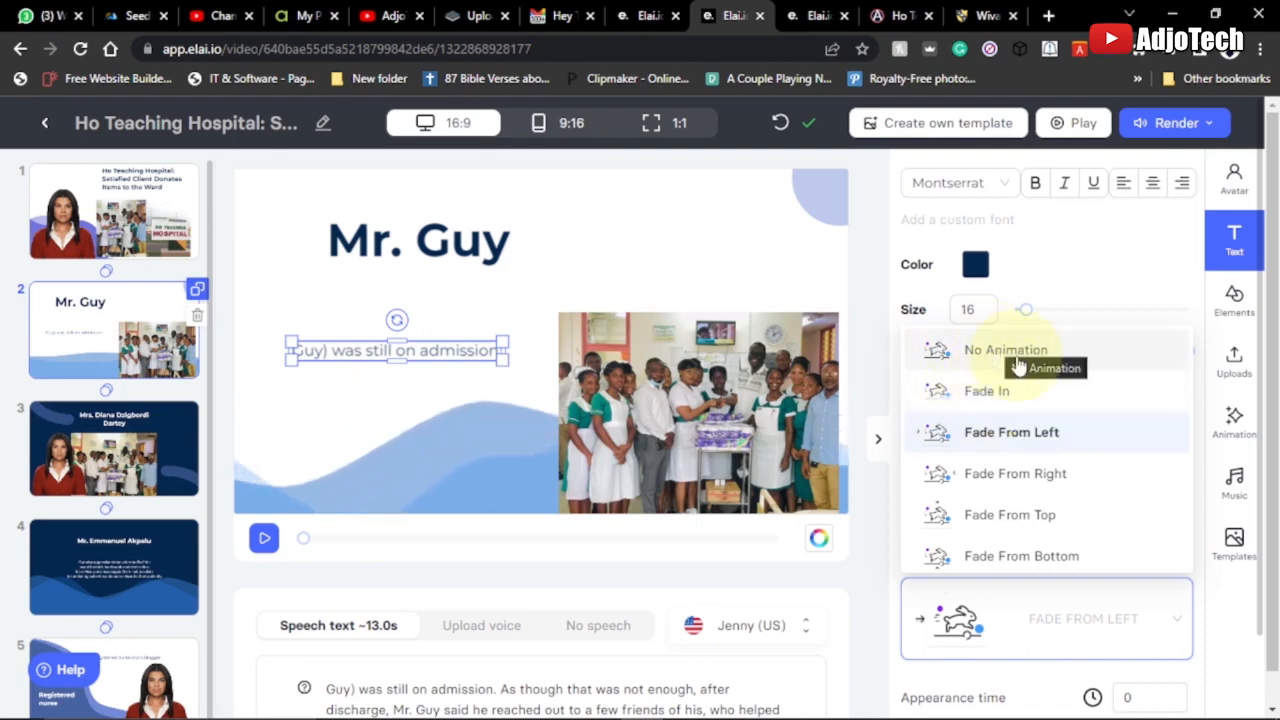
{"action": "left_click", "coordinate": [987, 394]}
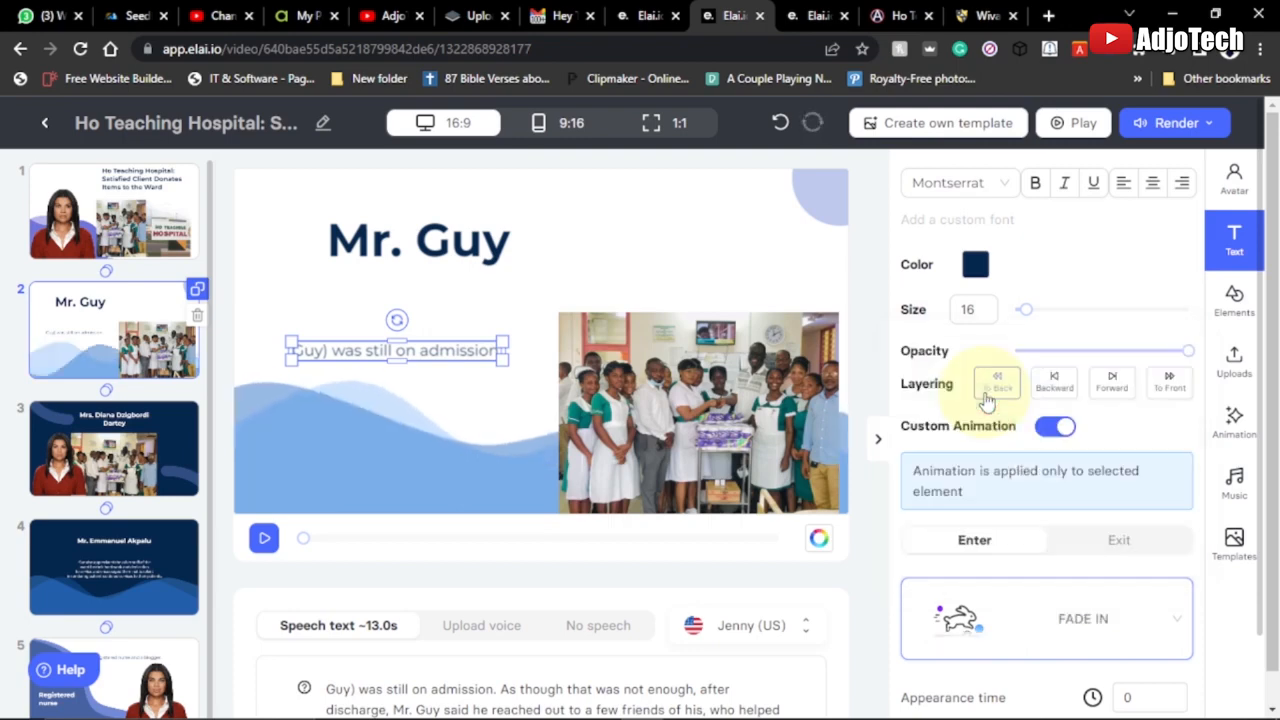
On slide 3, move the group photo off the avatar to the slide's right edge and widen it toward the avatar
{"action": "left_click", "coordinate": [107, 453]}
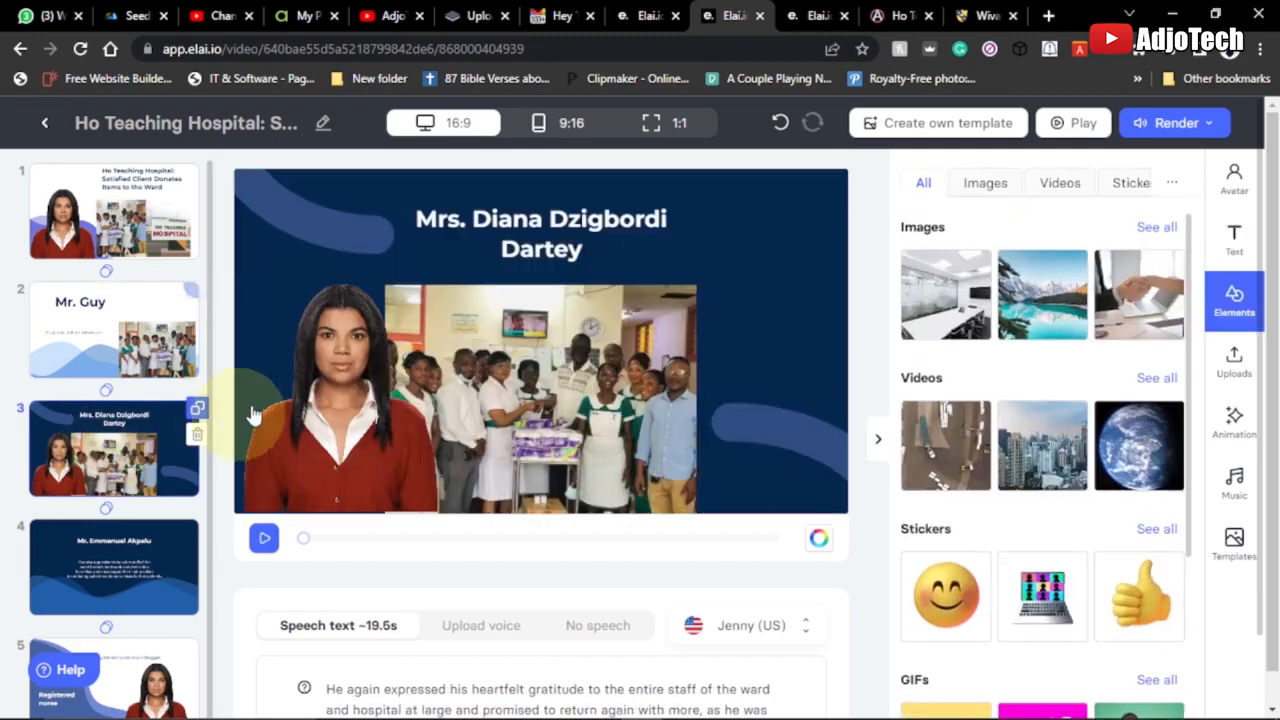
{"action": "left_click", "coordinate": [573, 375]}
{"action": "left_click_drag", "start_coordinate": [573, 375], "coordinate": [731, 376]}
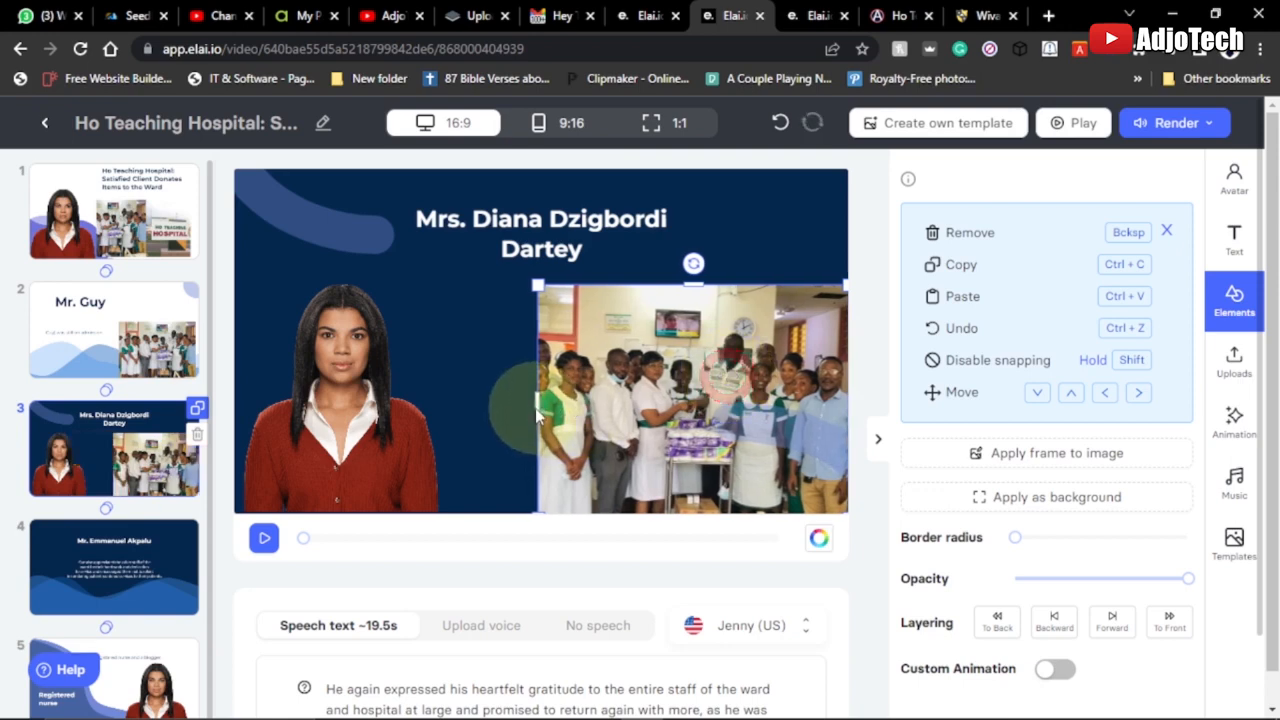
{"action": "left_click_drag", "start_coordinate": [535, 404], "coordinate": [486, 402]}
Examine slide 4, the available stickers, GIFs and Lottie elements, and the slide's speech text
{"action": "left_click", "coordinate": [108, 578]}
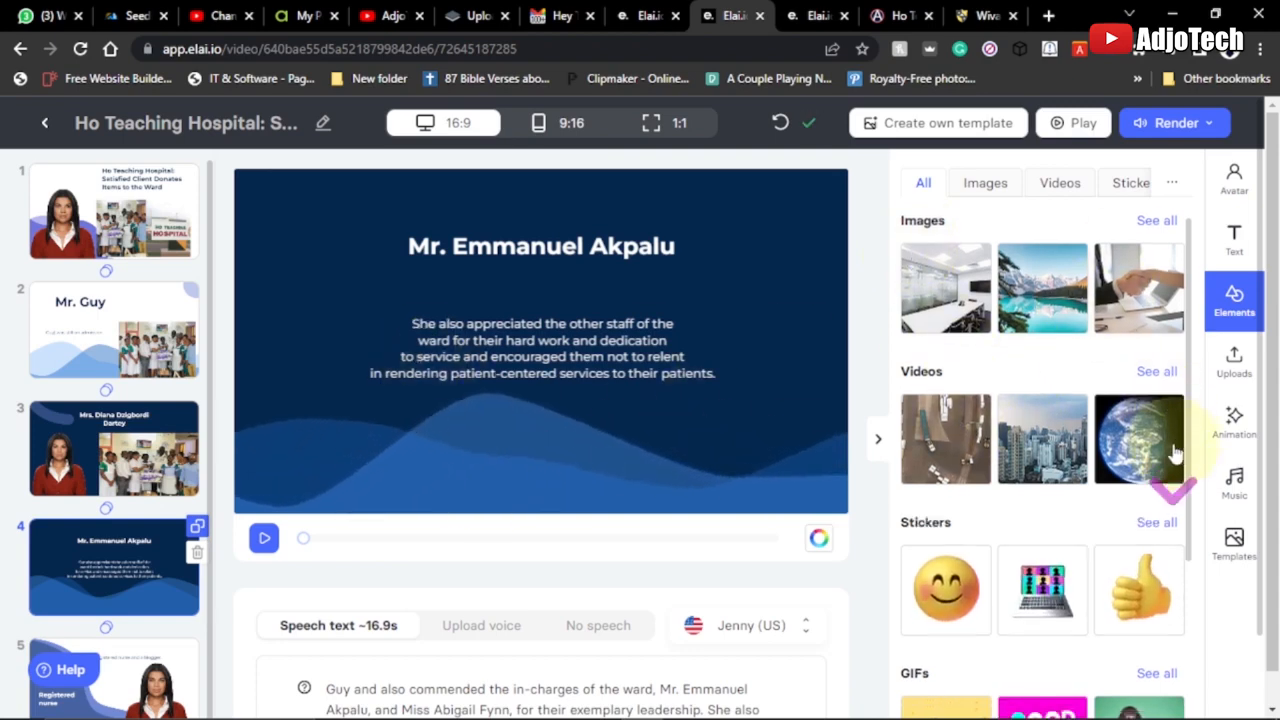
{"action": "scroll", "coordinate": [1173, 470], "scroll_direction": "down", "scroll_amount": 2}
{"action": "scroll", "coordinate": [1173, 453], "scroll_direction": "down", "scroll_amount": 1}
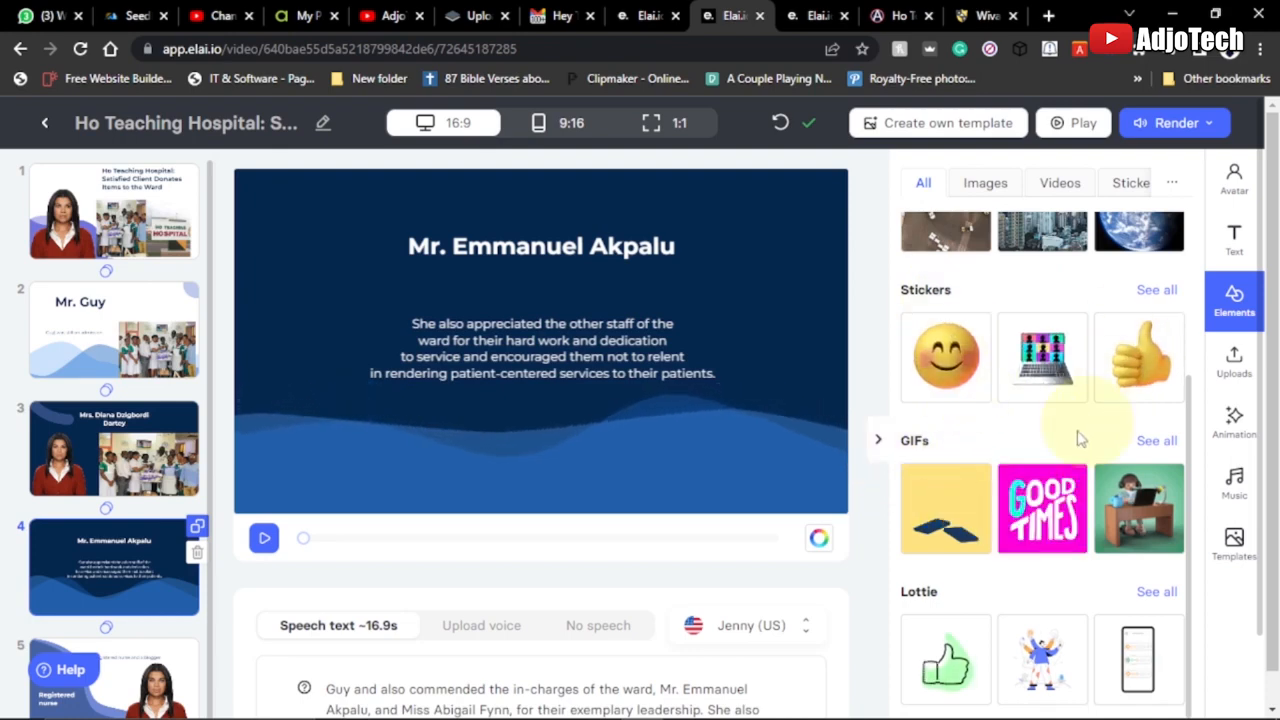
{"action": "scroll", "coordinate": [1065, 525], "scroll_direction": "down", "scroll_amount": 1}
{"action": "scroll", "coordinate": [1065, 525], "scroll_direction": "down", "scroll_amount": 2}
{"action": "scroll", "coordinate": [903, 551], "scroll_direction": "down", "scroll_amount": 1}
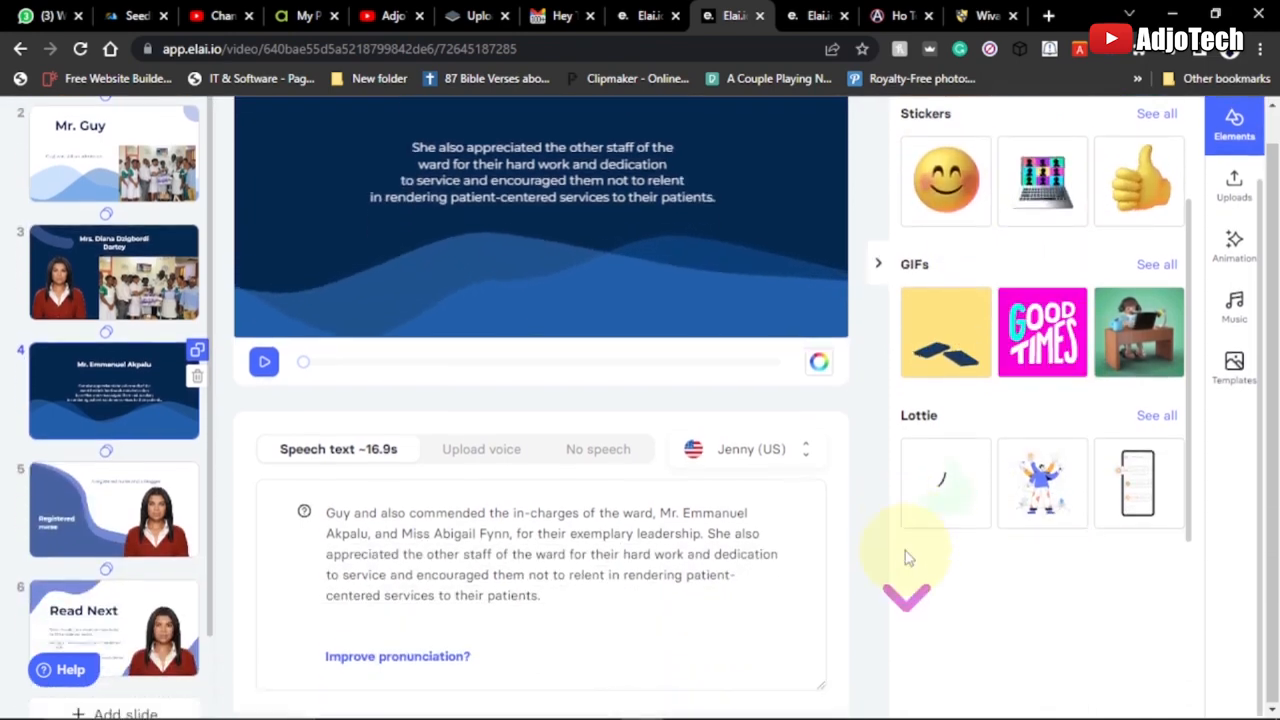
{"action": "left_click", "coordinate": [412, 543]}
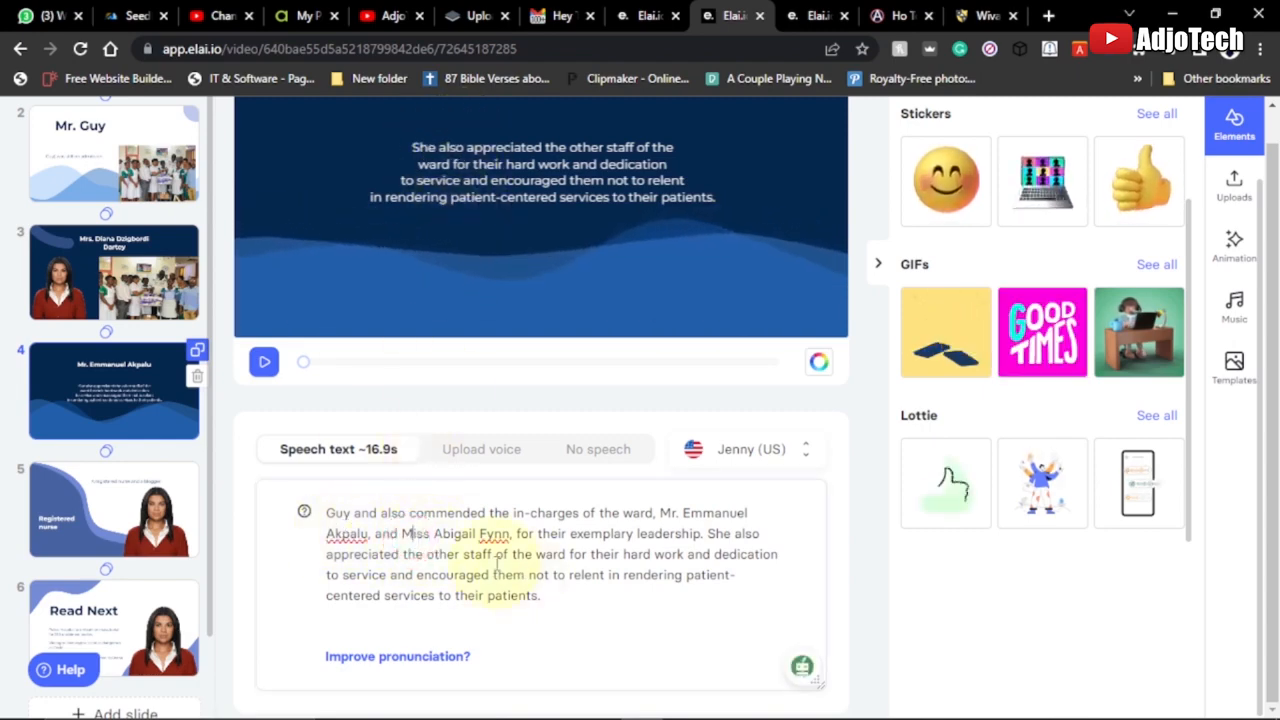
Review slide 5's layout and speech text, and look at the image and video categories in the element library
{"action": "left_click", "coordinate": [101, 514]}
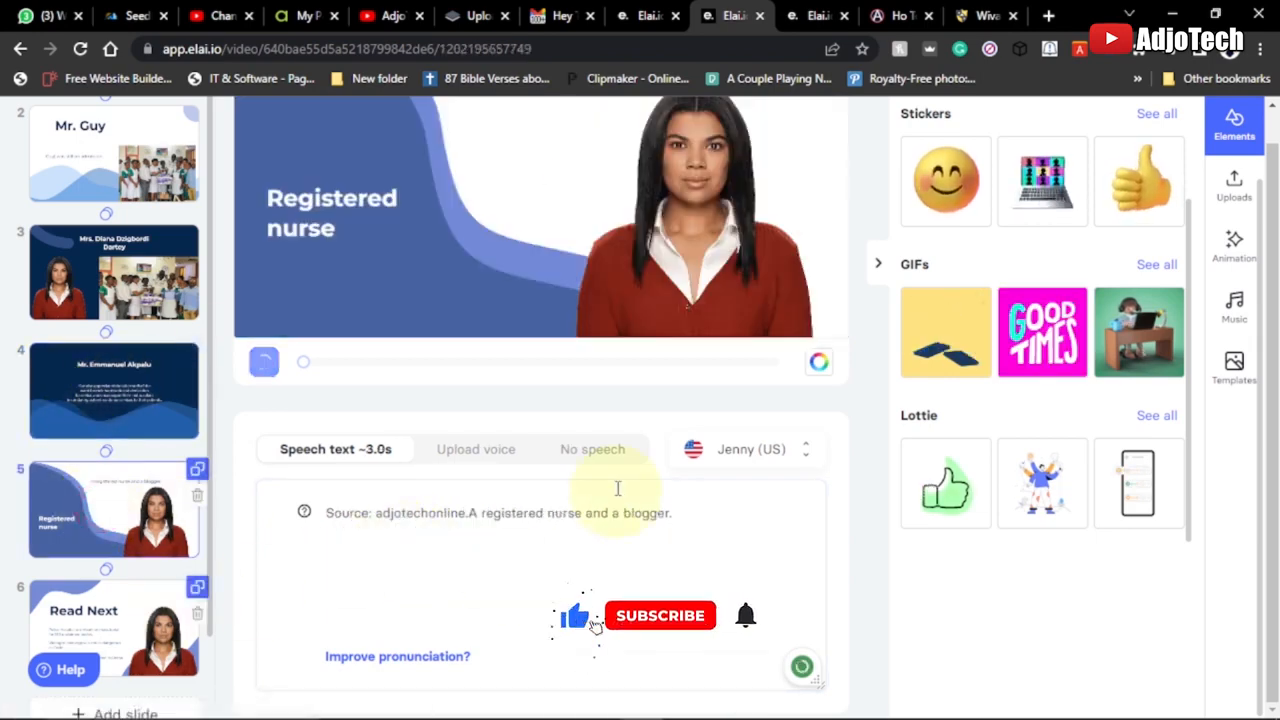
{"action": "scroll", "coordinate": [614, 490], "scroll_direction": "up", "scroll_amount": 1}
{"action": "scroll", "coordinate": [614, 490], "scroll_direction": "up", "scroll_amount": 1}
{"action": "scroll", "coordinate": [130, 610], "scroll_direction": "down", "scroll_amount": 1}
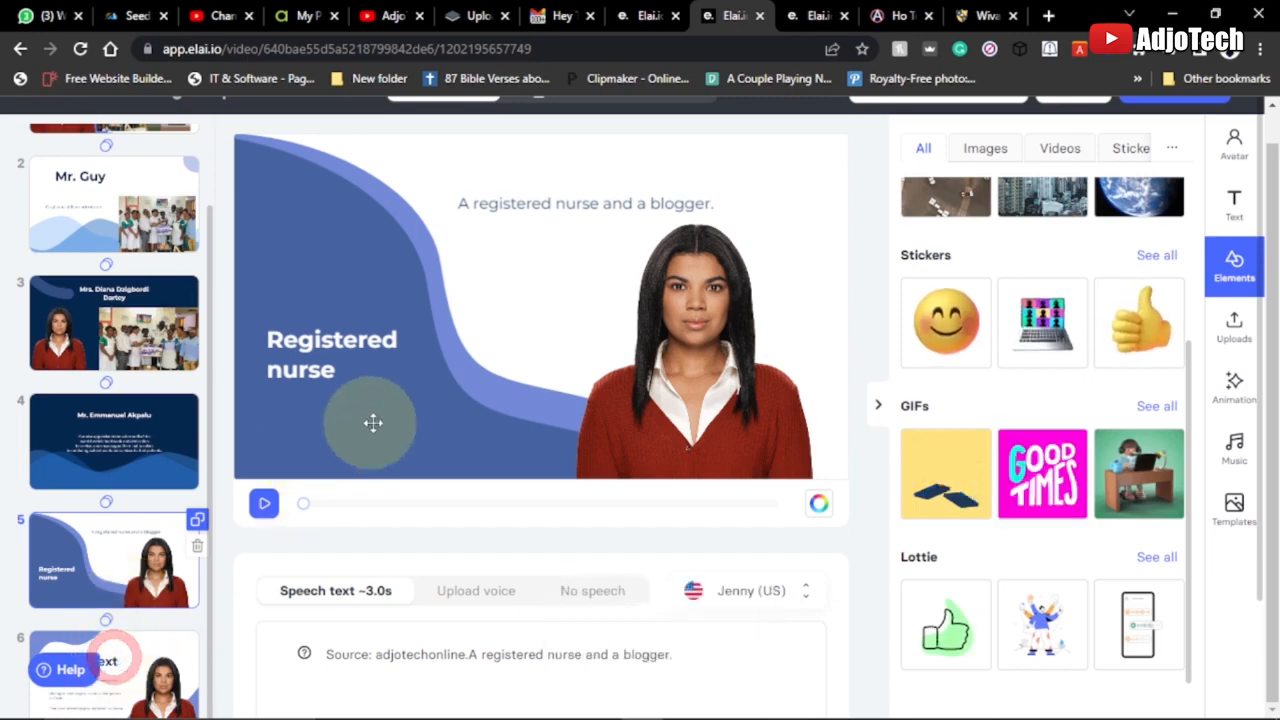
{"action": "scroll", "coordinate": [377, 404], "scroll_direction": "up", "scroll_amount": 1}
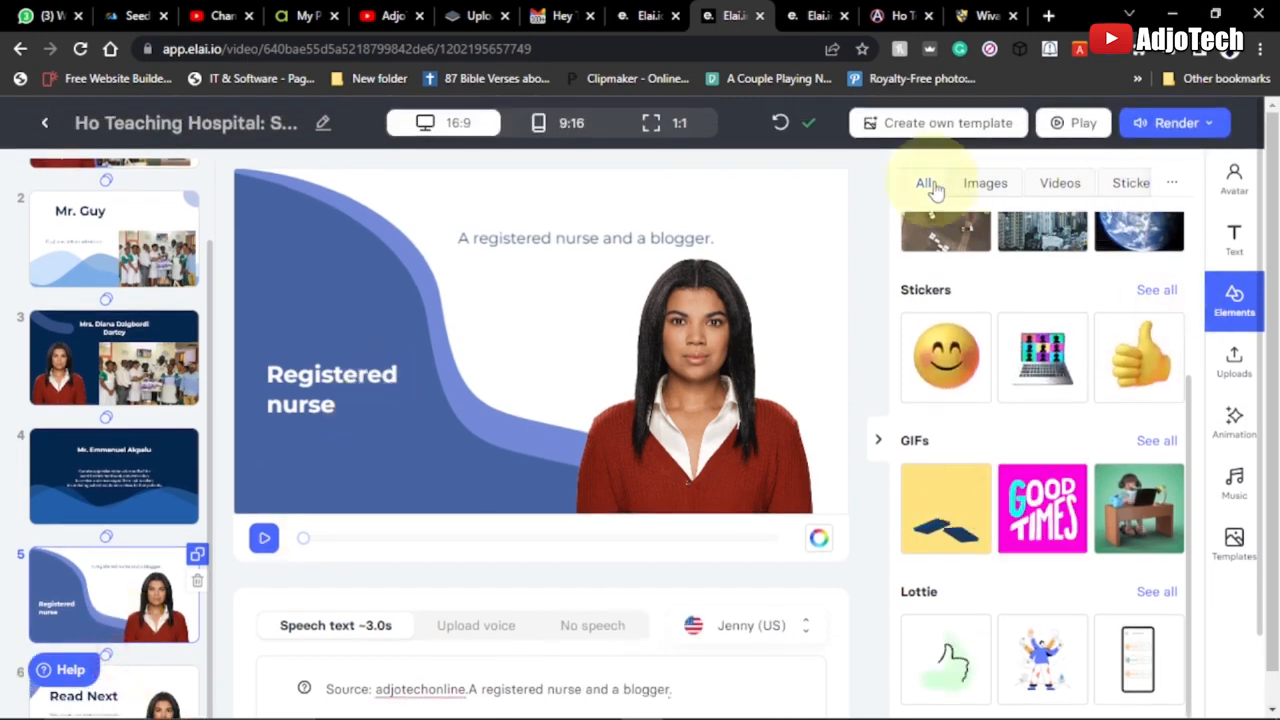
{"action": "left_click", "coordinate": [990, 183]}
{"action": "left_click", "coordinate": [1048, 188]}
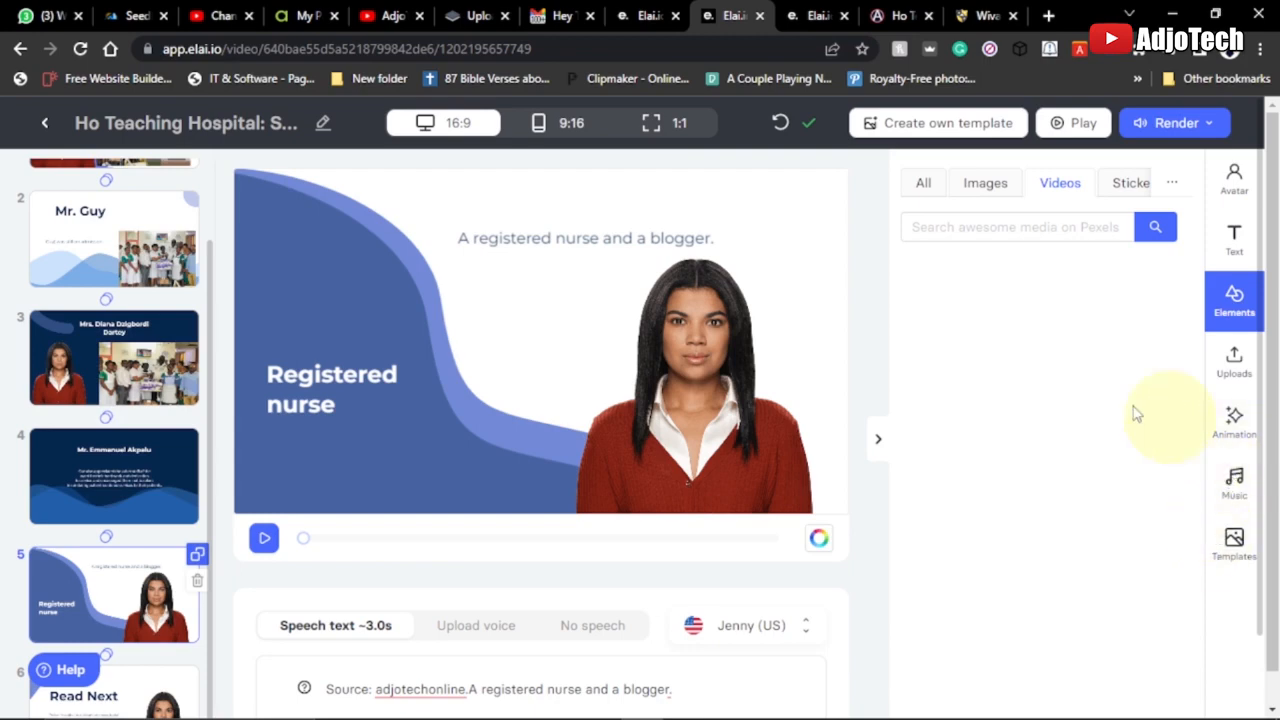
Apply the Jenny (English-US) narration voice to the speech text of slide 1
{"action": "scroll", "coordinate": [110, 270], "scroll_direction": "up", "scroll_amount": 2}
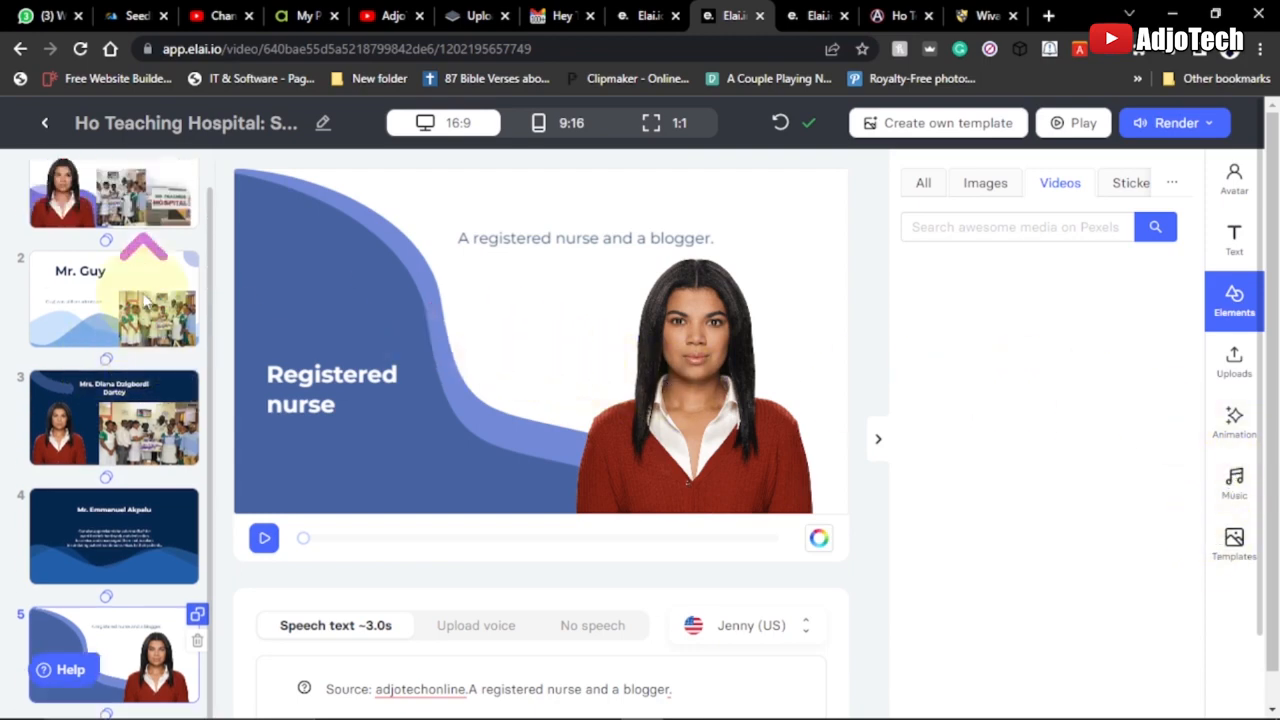
{"action": "left_click", "coordinate": [98, 208]}
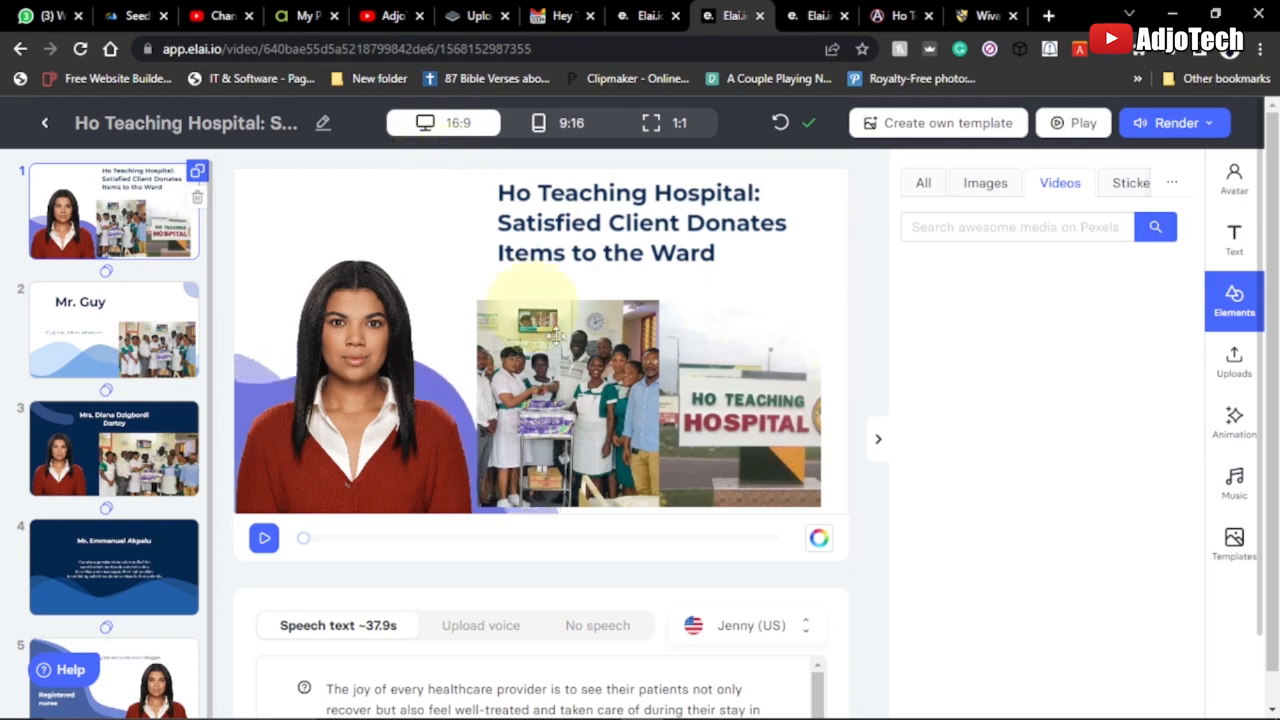
{"action": "scroll", "coordinate": [478, 540], "scroll_direction": "down", "scroll_amount": 1}
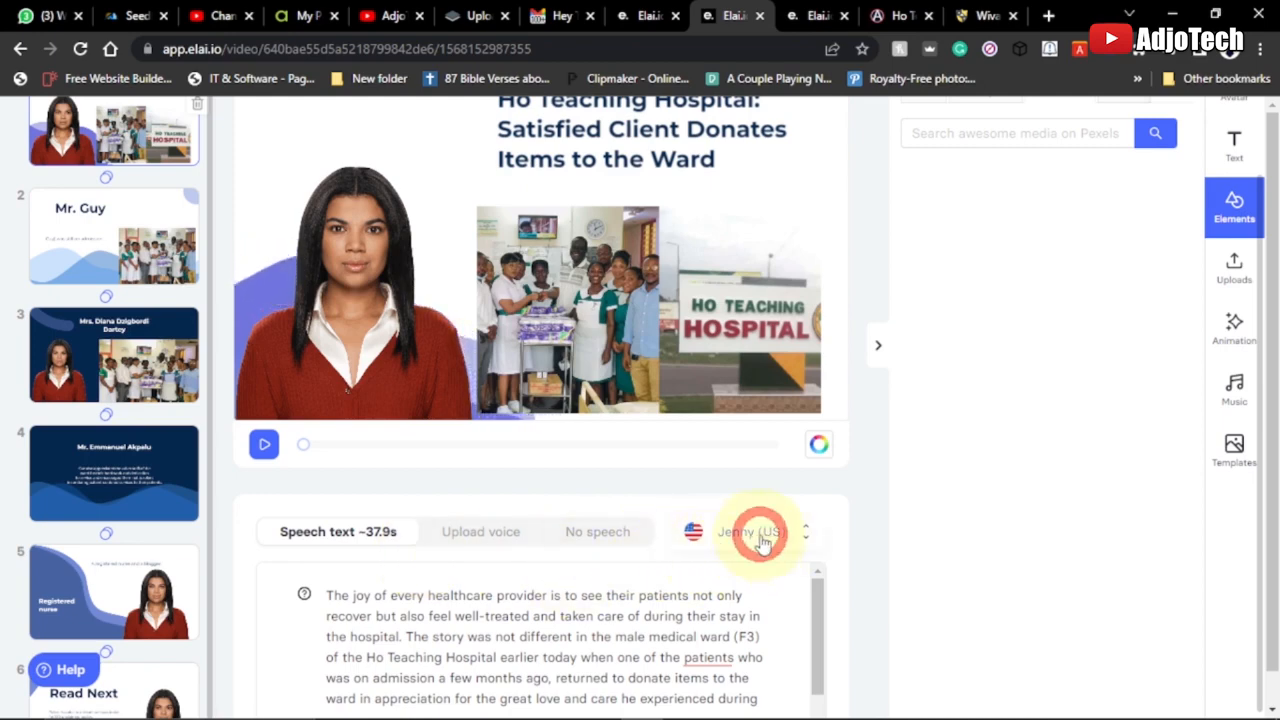
{"action": "left_click", "coordinate": [760, 538]}
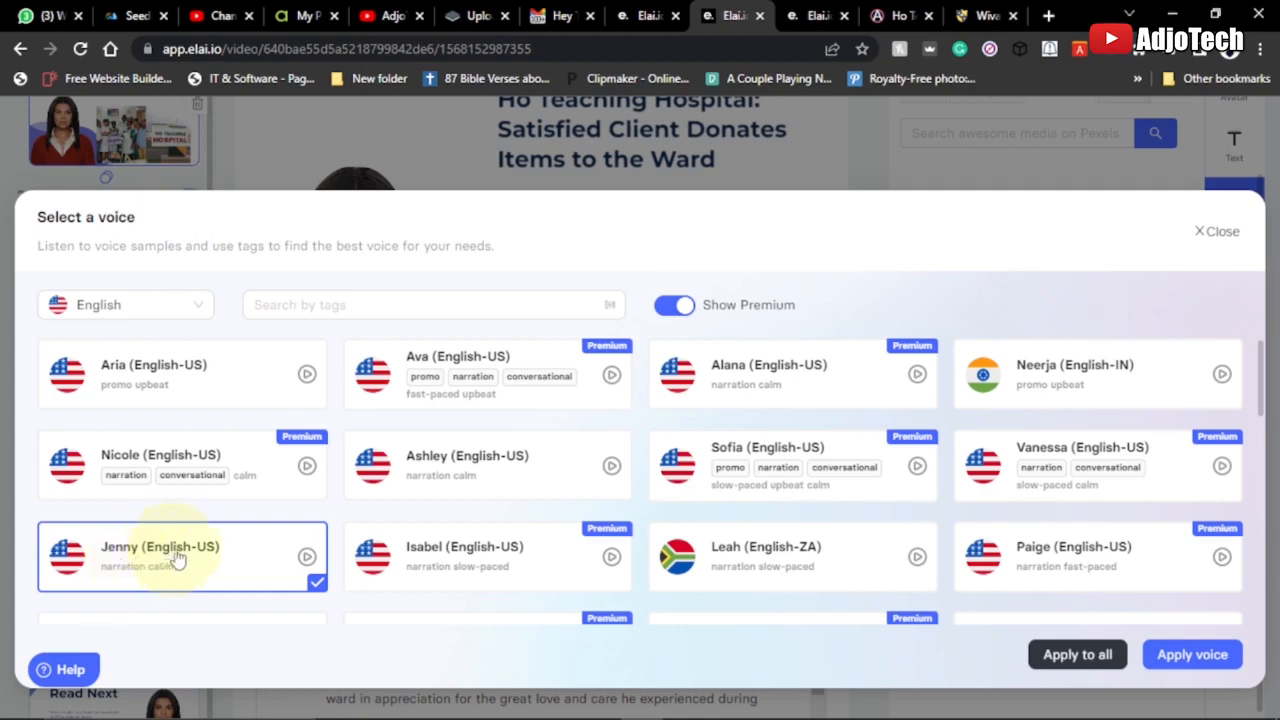
{"action": "left_click", "coordinate": [1175, 655]}
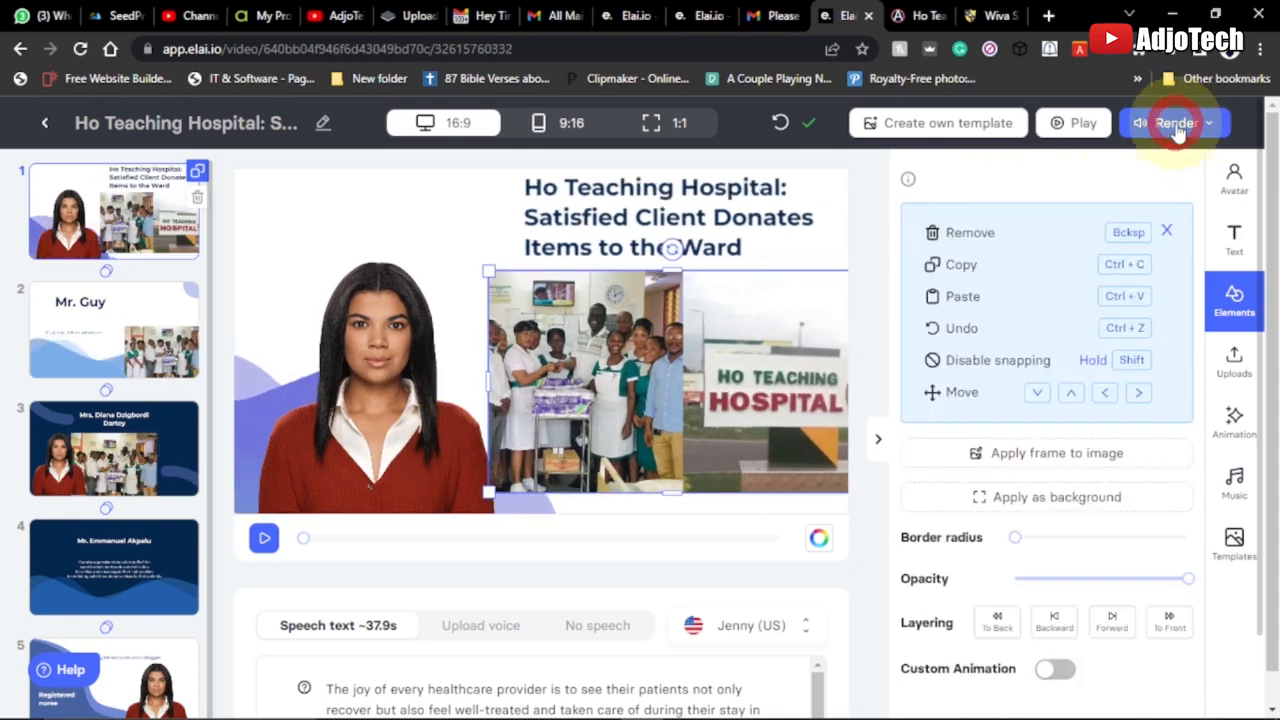
Start rendering the video at 1080p with subtitles off and dismiss the render notice
{"action": "left_click", "coordinate": [1176, 125]}
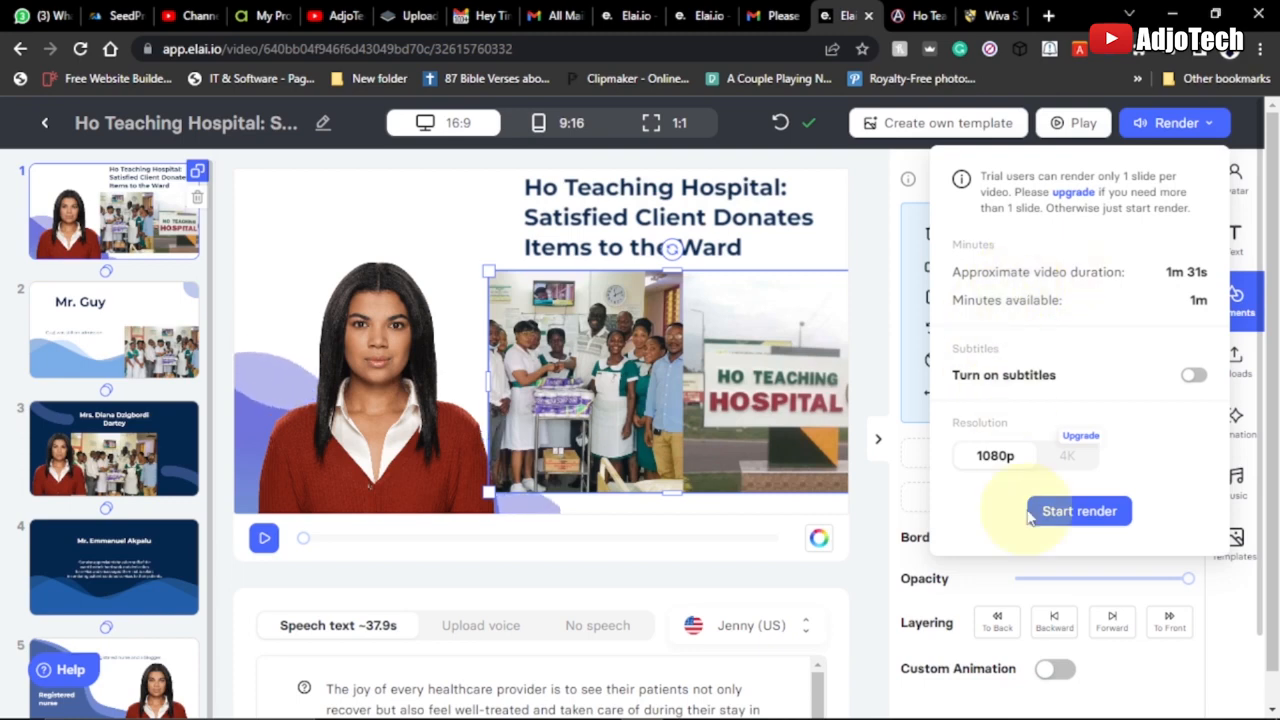
{"action": "left_click", "coordinate": [1077, 511]}
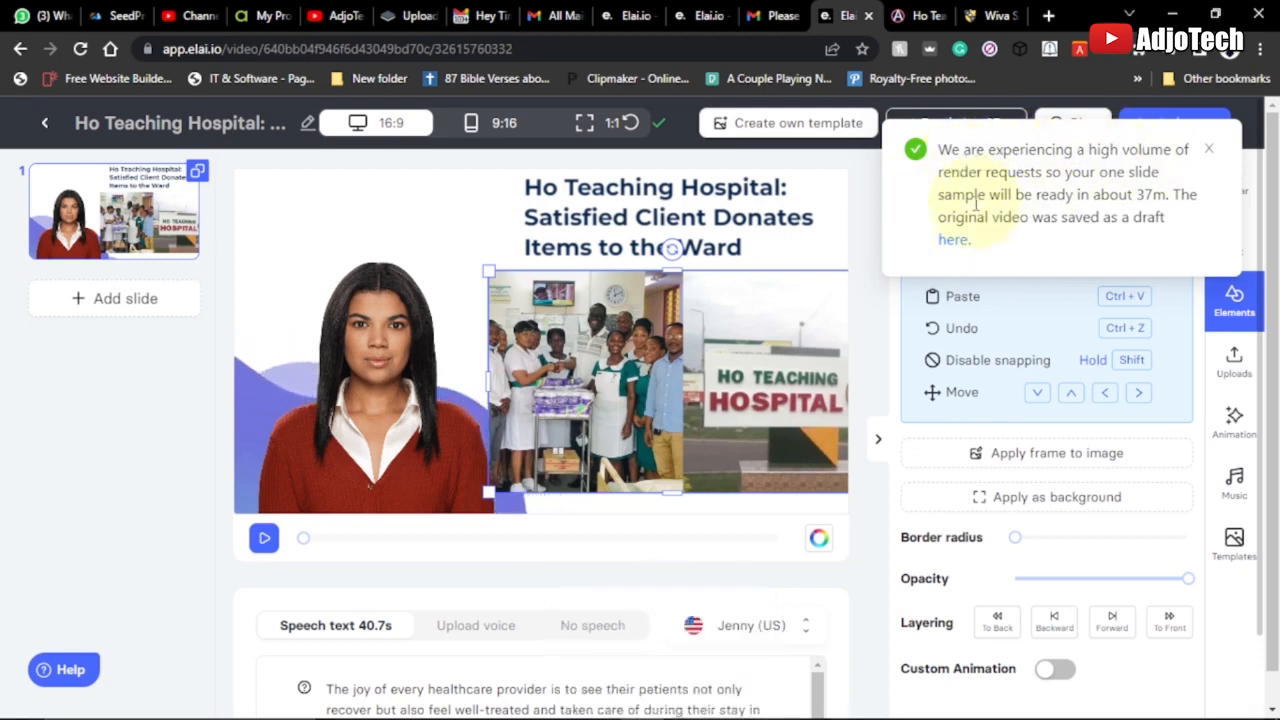
{"action": "left_click", "coordinate": [1207, 148]}
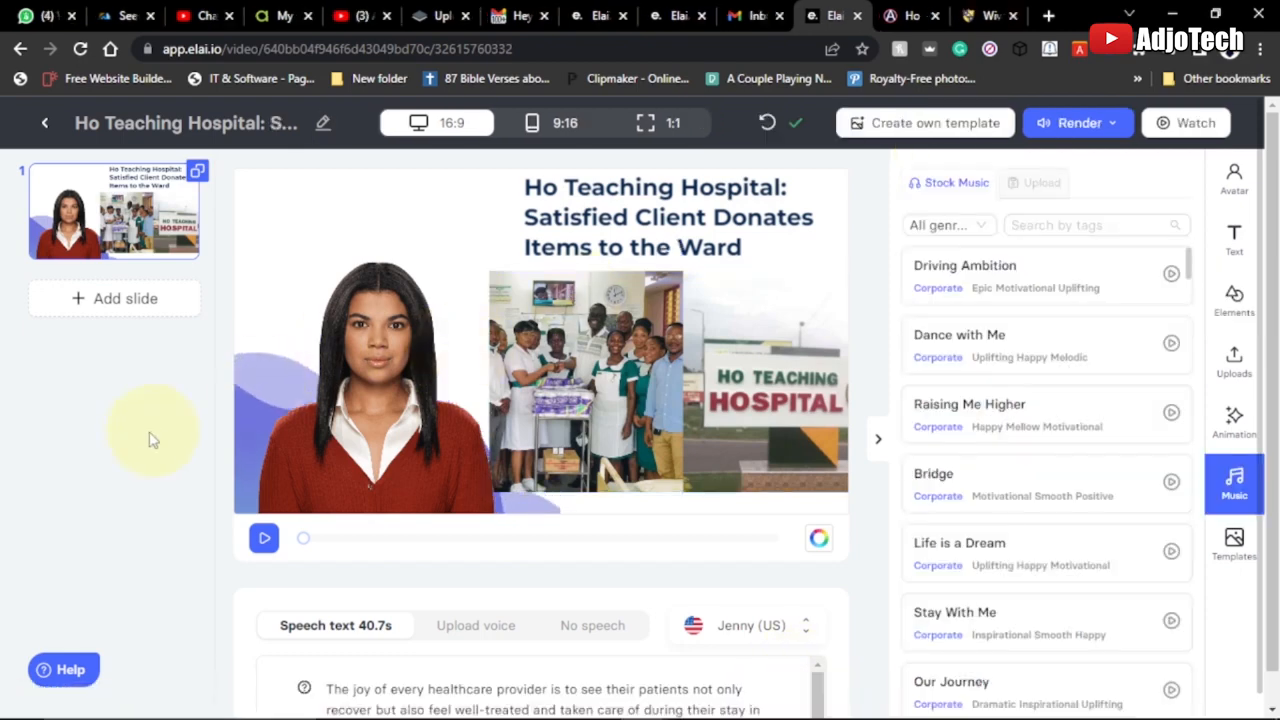
Switch to Gmail, open Elai.io's video-ready email and follow its link to watch the video
{"action": "left_click", "coordinate": [748, 16]}
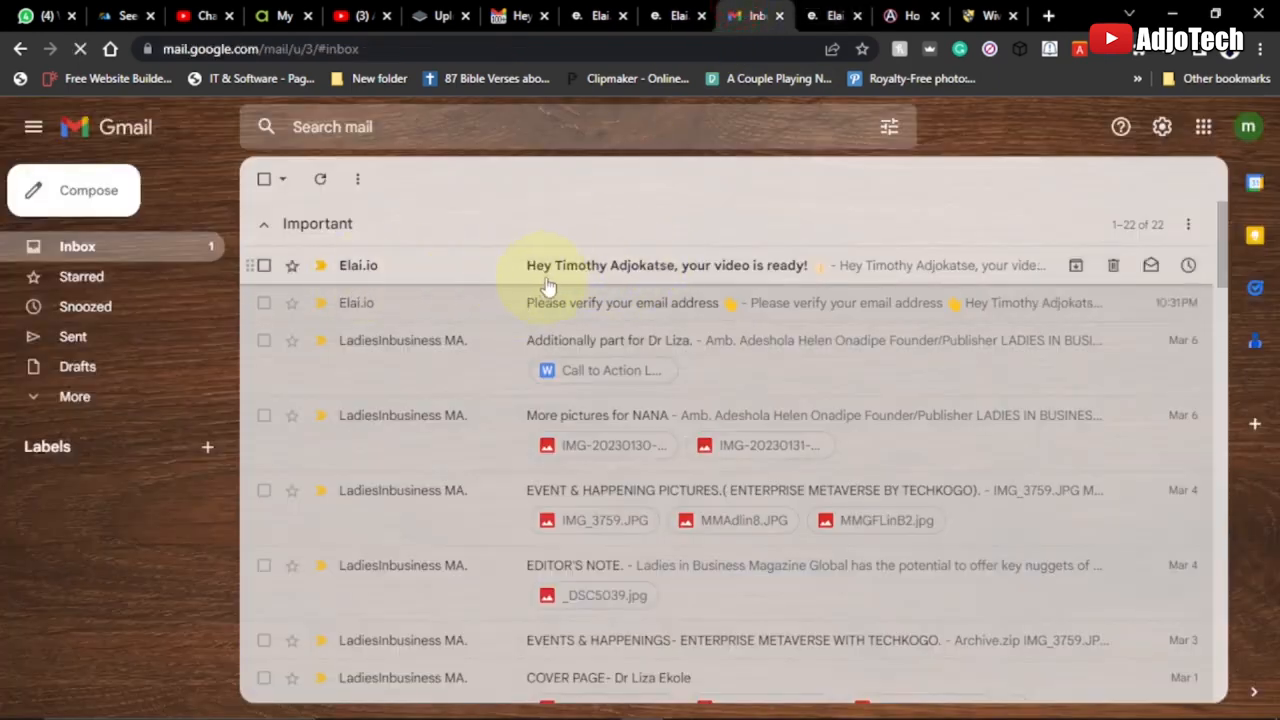
{"action": "left_click", "coordinate": [733, 272]}
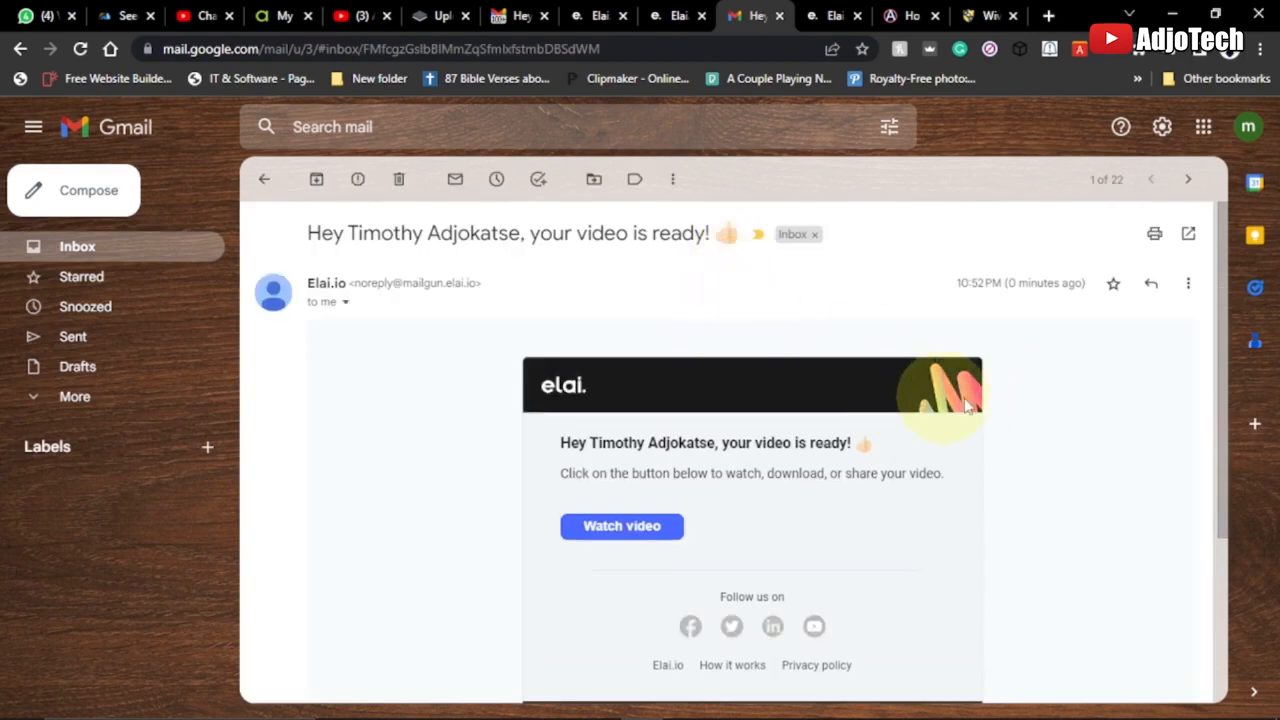
{"action": "scroll", "coordinate": [1010, 410], "scroll_direction": "down", "scroll_amount": 1}
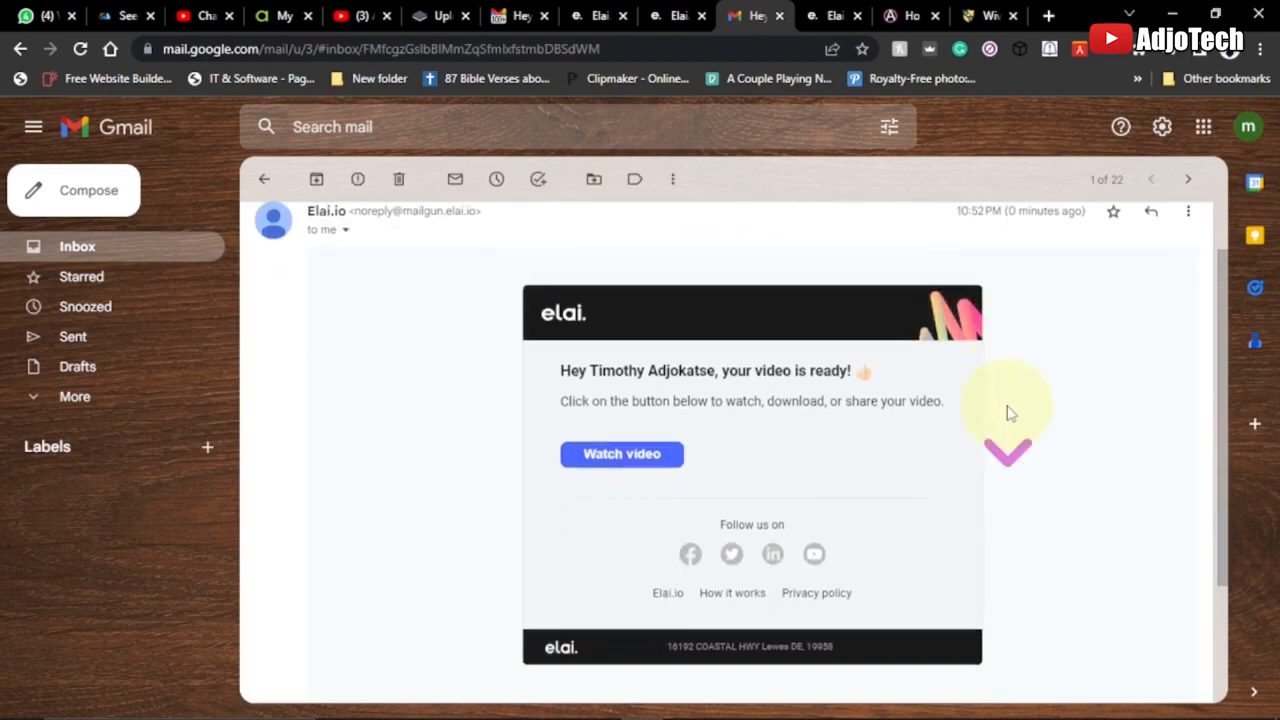
{"action": "left_click", "coordinate": [630, 436]}
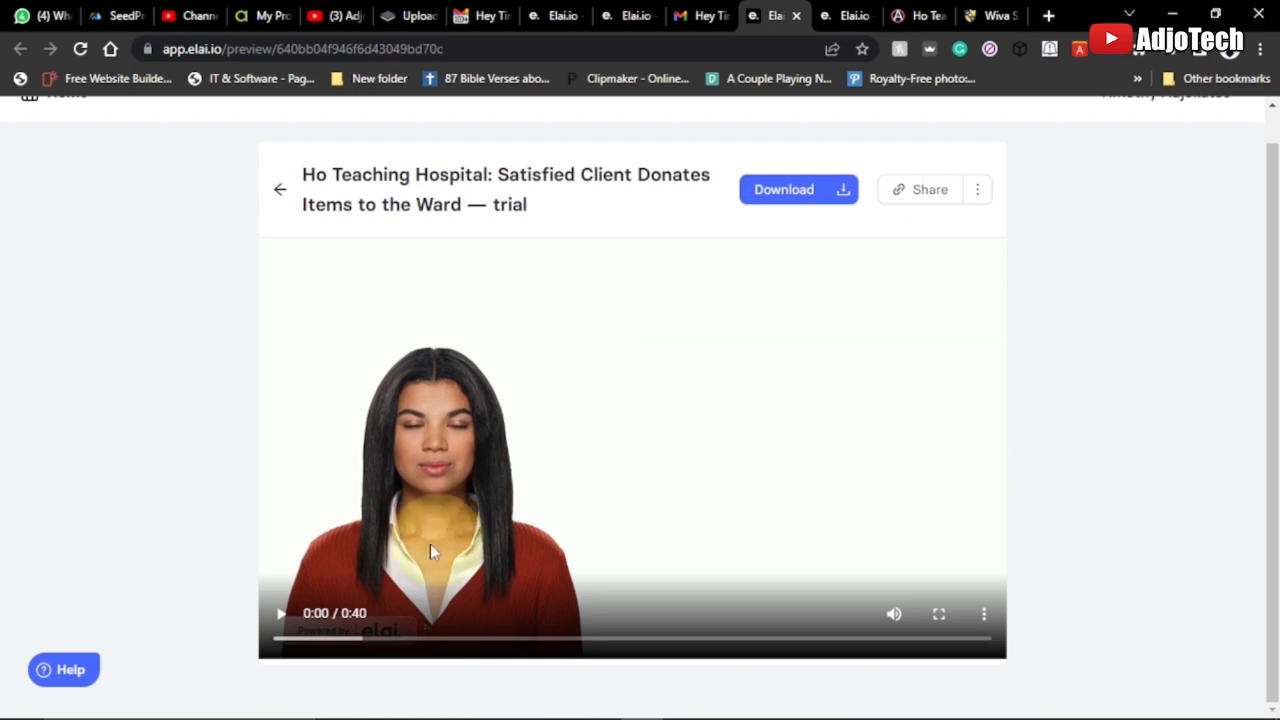
Play the first seconds of the rendered Ho Teaching Hospital trial video, pause it and download the file
{"action": "left_click", "coordinate": [281, 640]}
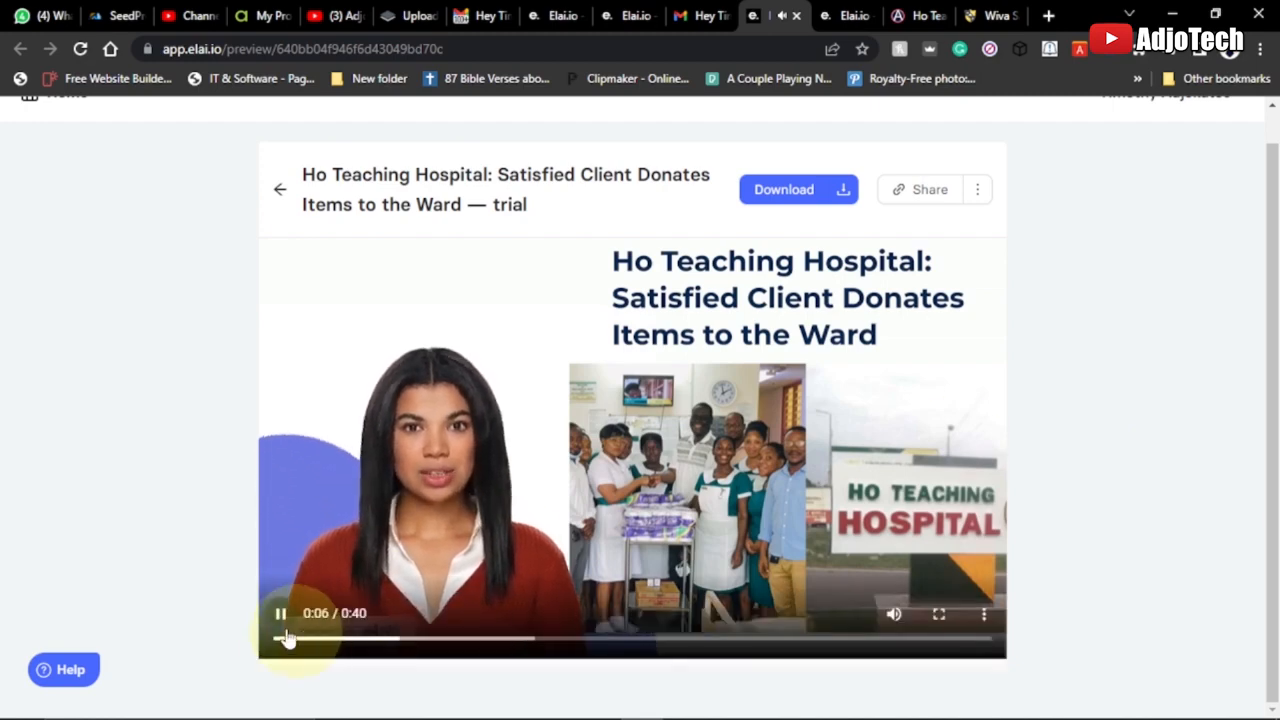
{"action": "left_click", "coordinate": [281, 613]}
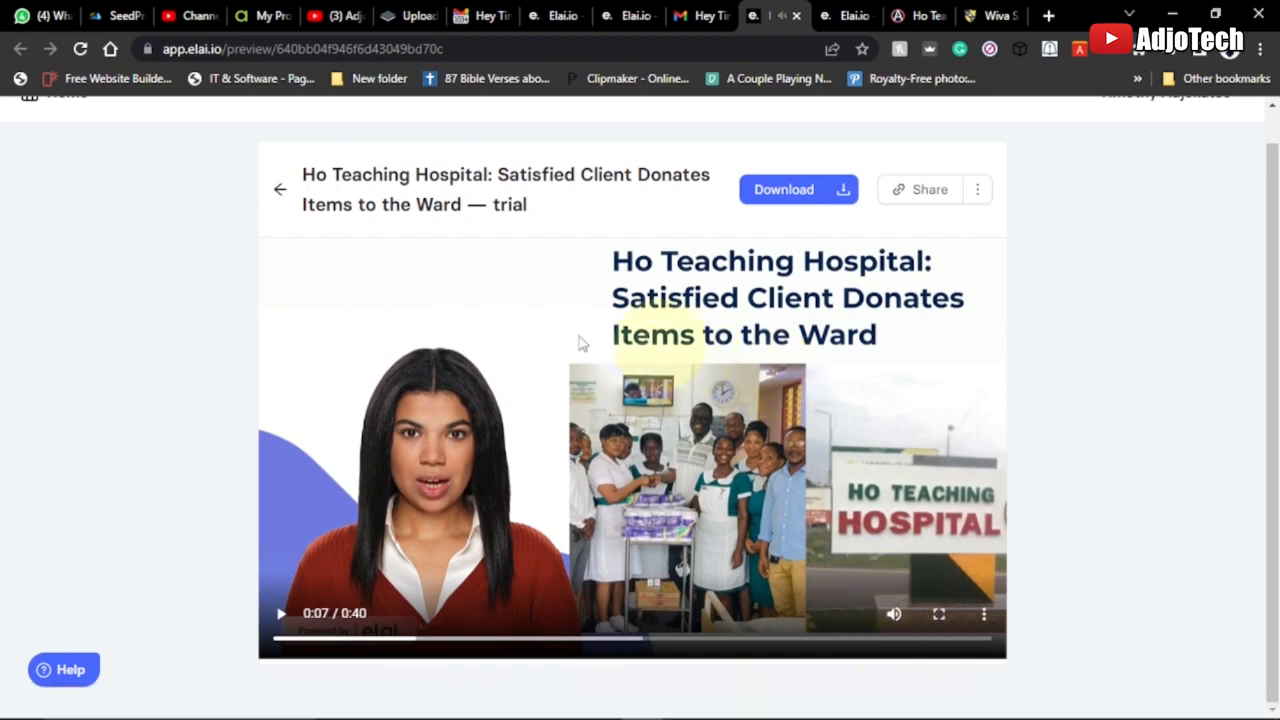
{"action": "left_click", "coordinate": [786, 197]}
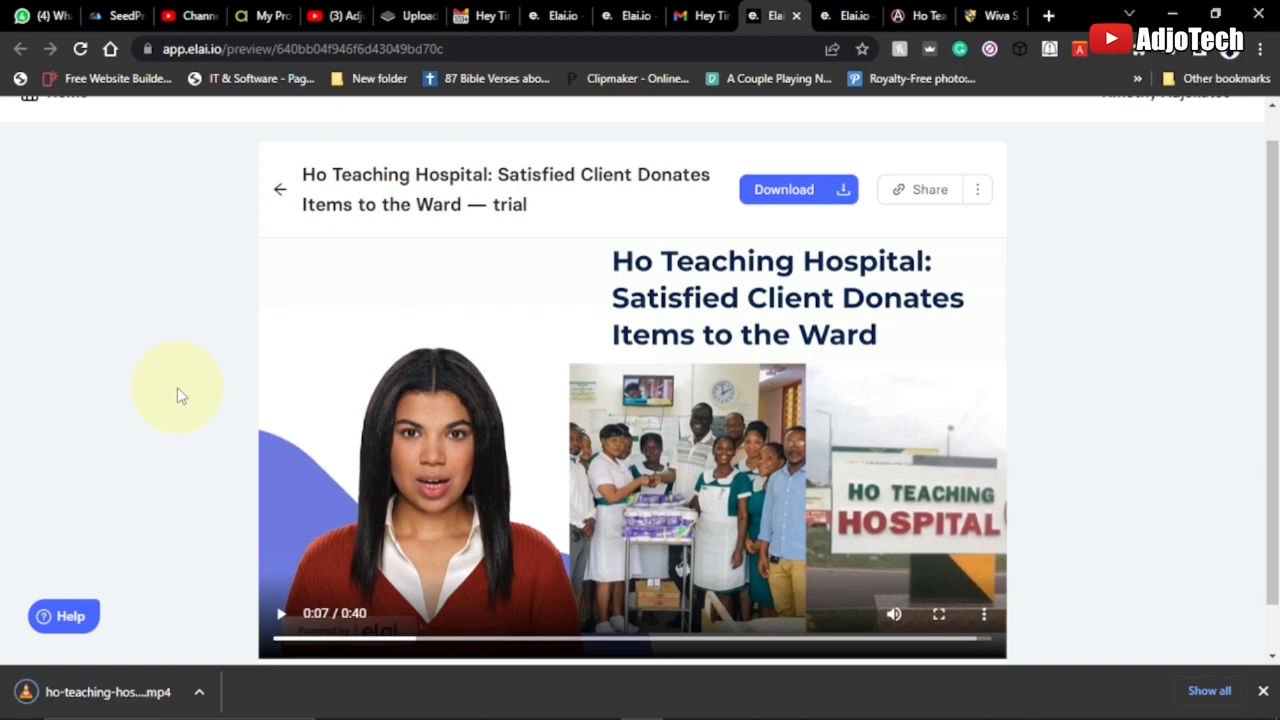
Show the downloaded MP4 in its folder and play its opening seconds in VLC media player
{"action": "left_click", "coordinate": [199, 691]}
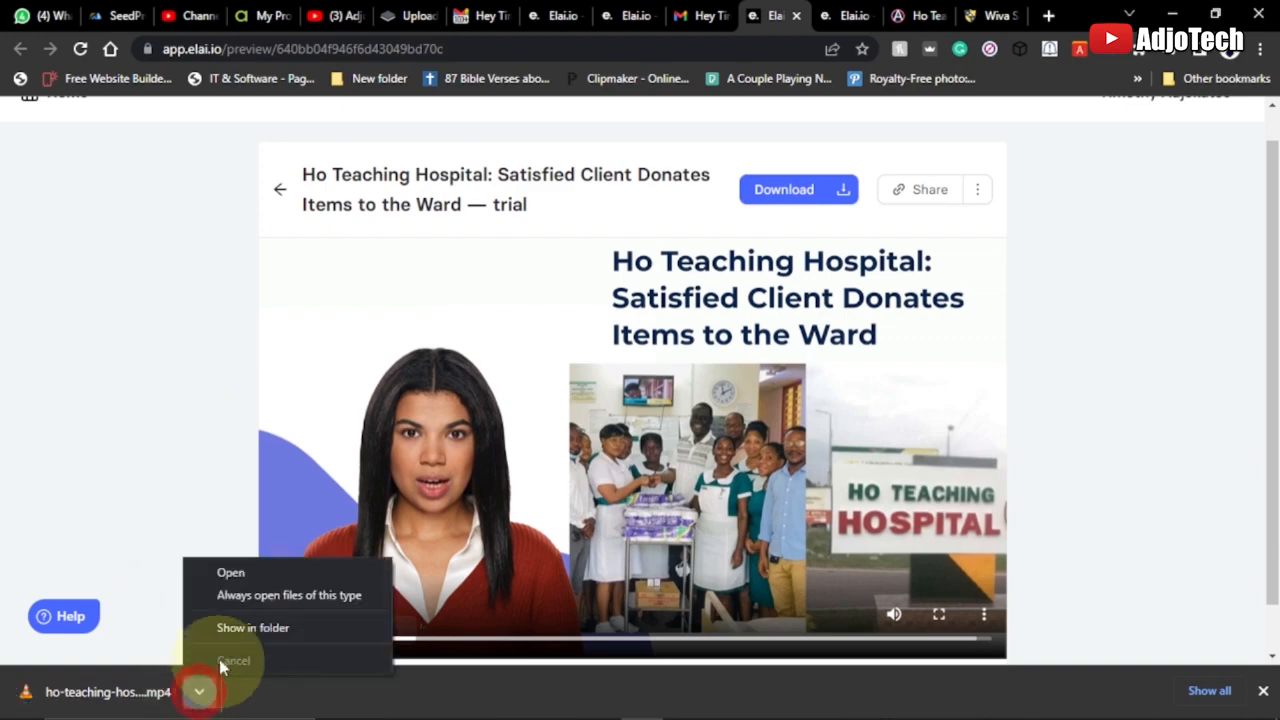
{"action": "left_click", "coordinate": [231, 626]}
{"action": "double_click", "coordinate": [515, 192]}
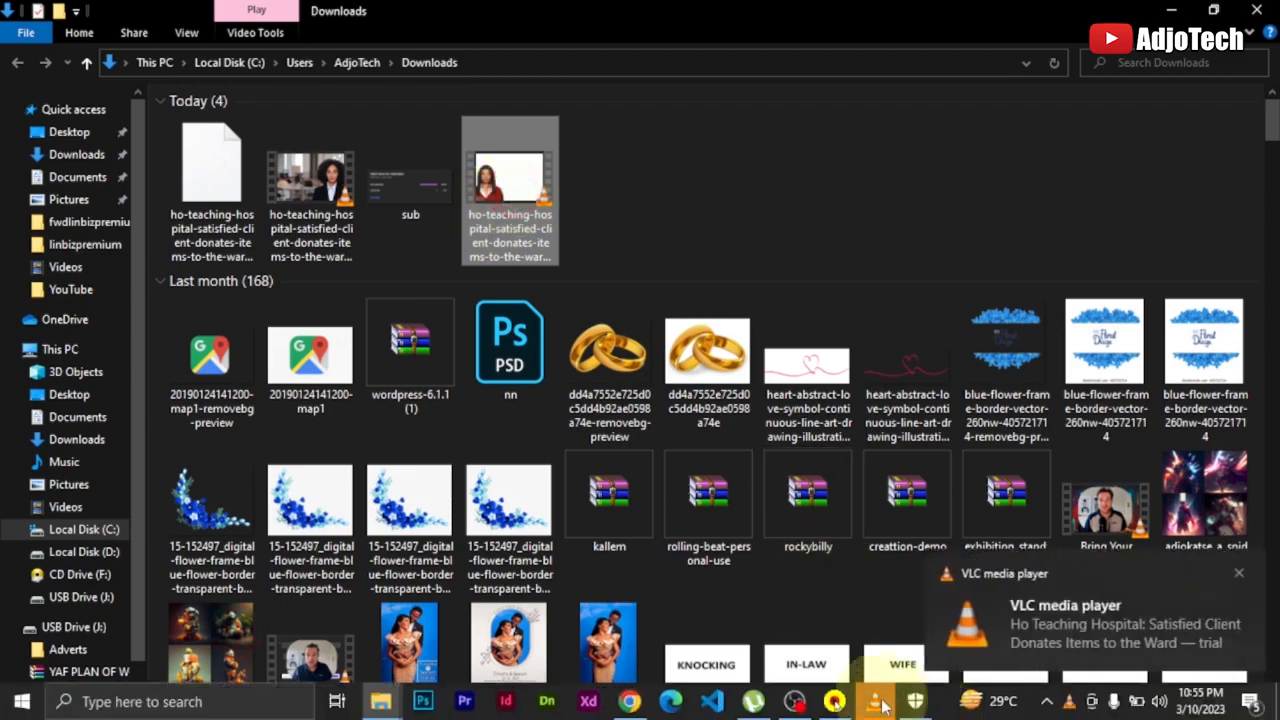
{"action": "left_click", "coordinate": [880, 699]}
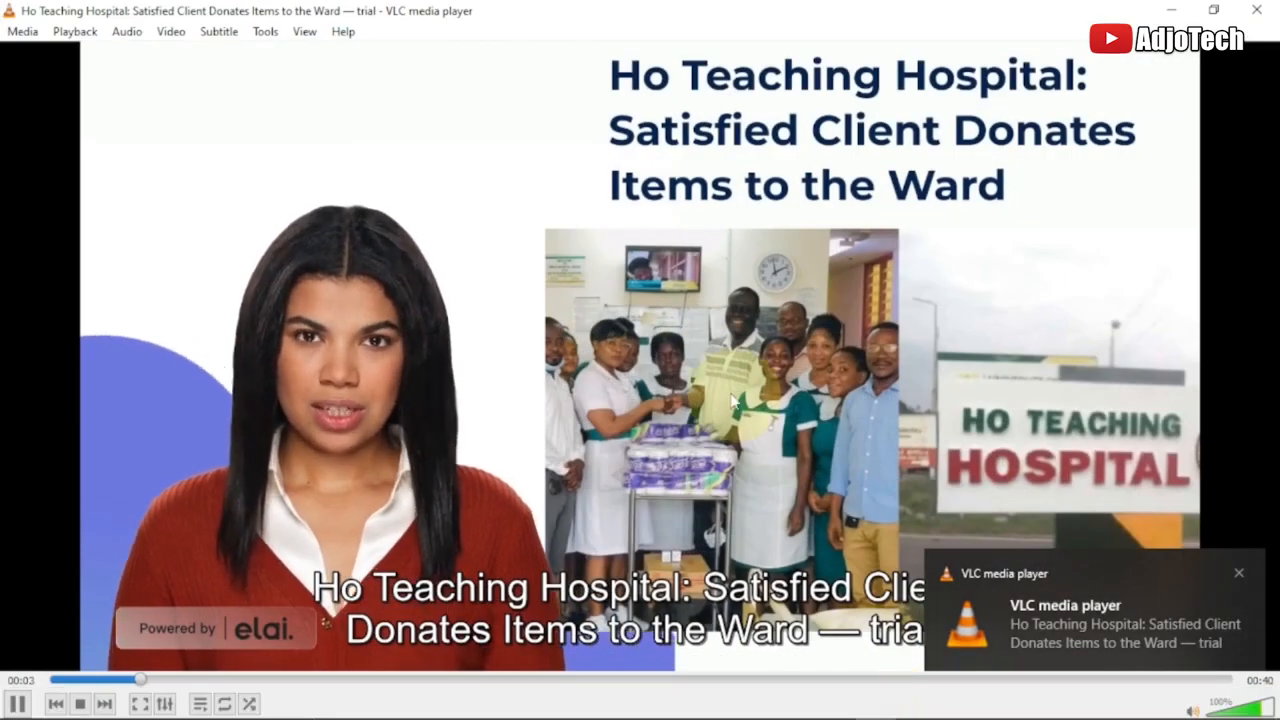
{"action": "left_click", "coordinate": [1238, 572]}
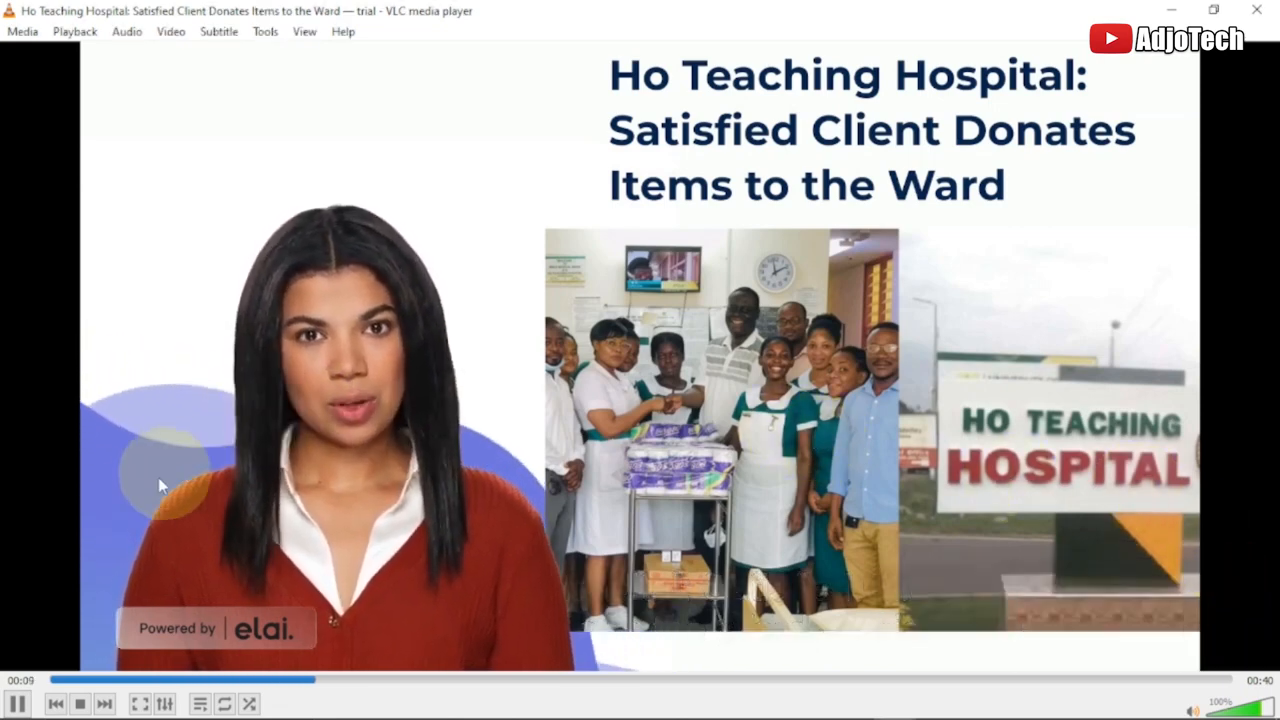
{"action": "left_click", "coordinate": [18, 704]}
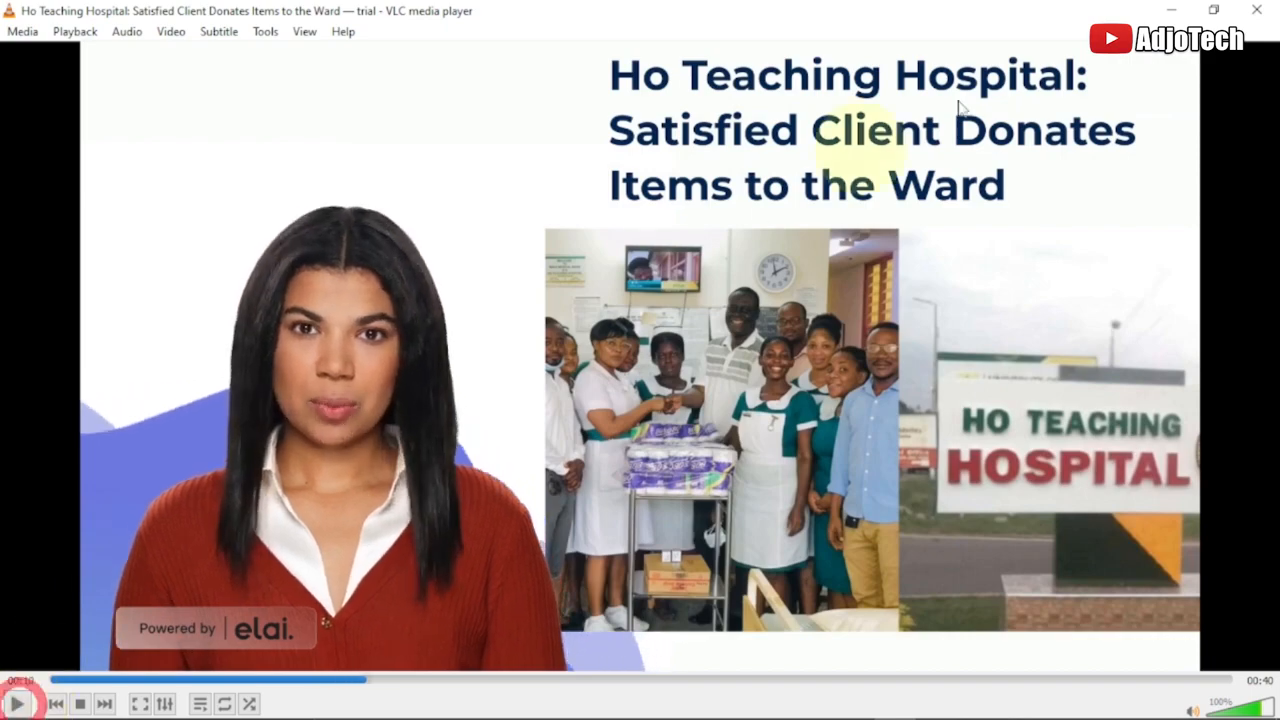
{"action": "left_click", "coordinate": [1171, 10]}
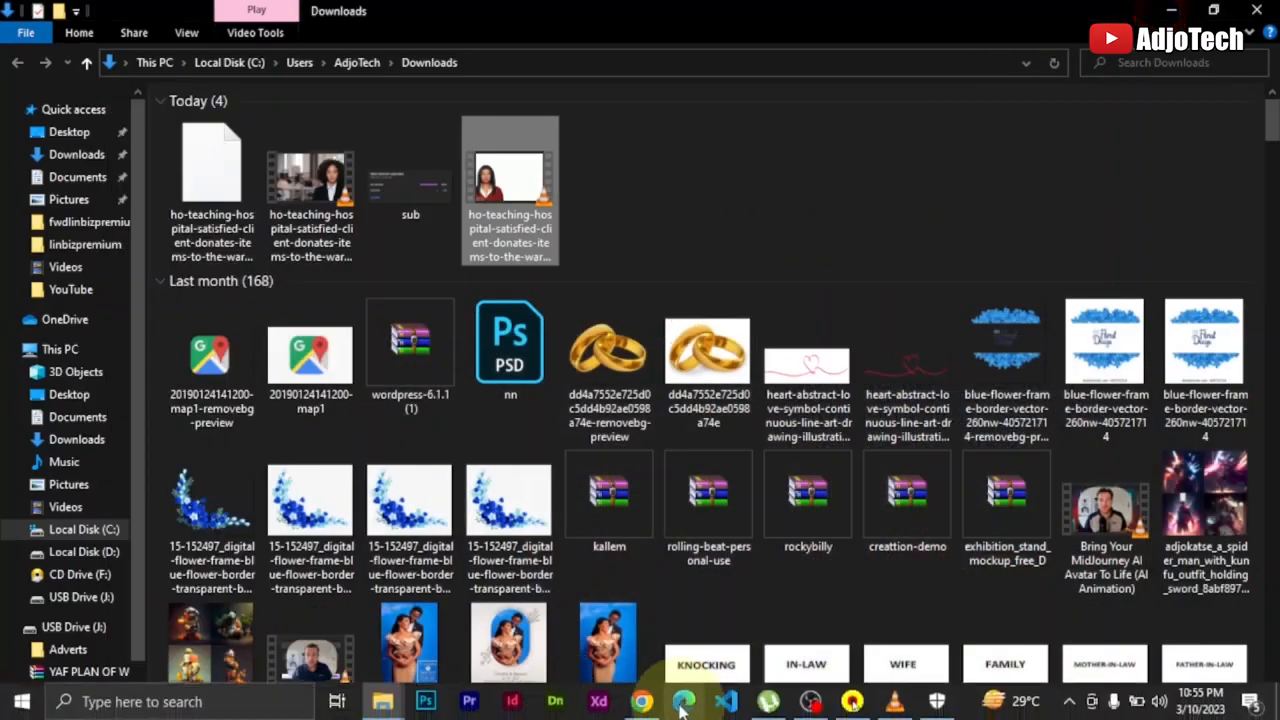
Switch back to Chrome and compare the source Ho Teaching Hospital article with the rendered video preview and its one-slide project
{"action": "left_click", "coordinate": [642, 708]}
{"action": "left_click", "coordinate": [915, 15]}
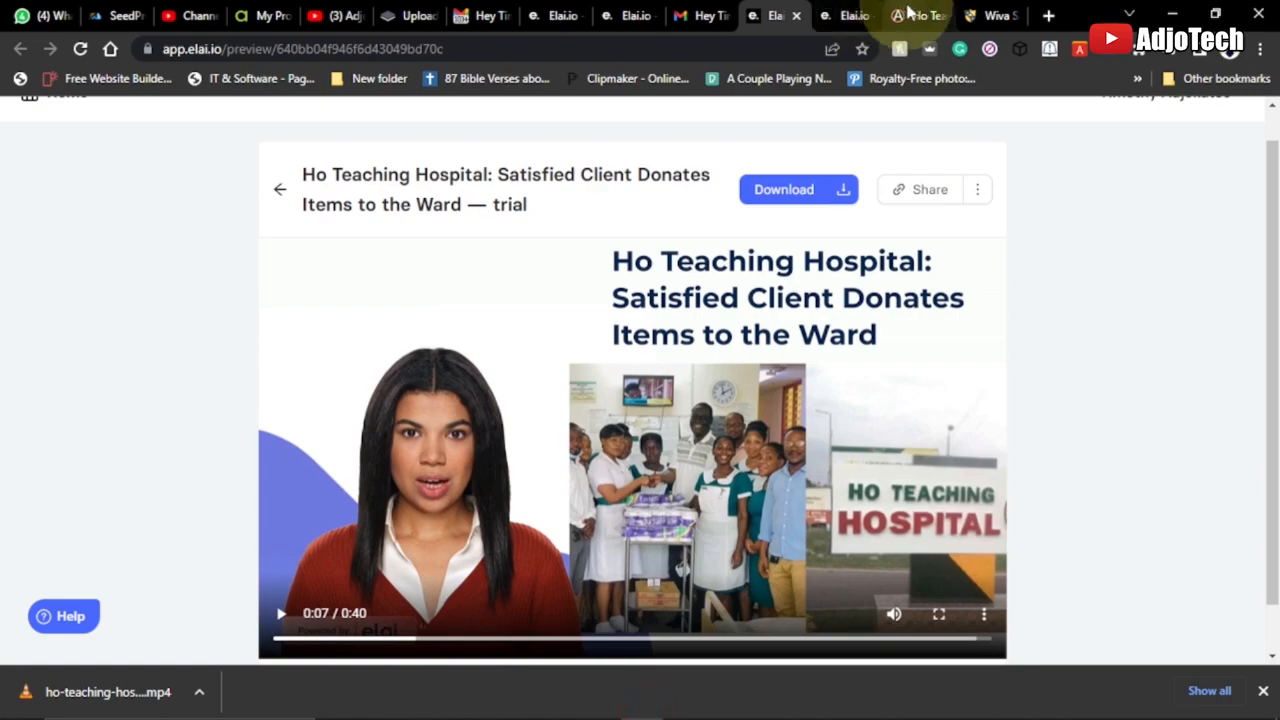
{"action": "scroll", "coordinate": [900, 310], "scroll_direction": "down", "scroll_amount": 1}
{"action": "scroll", "coordinate": [900, 300], "scroll_direction": "up", "scroll_amount": 6}
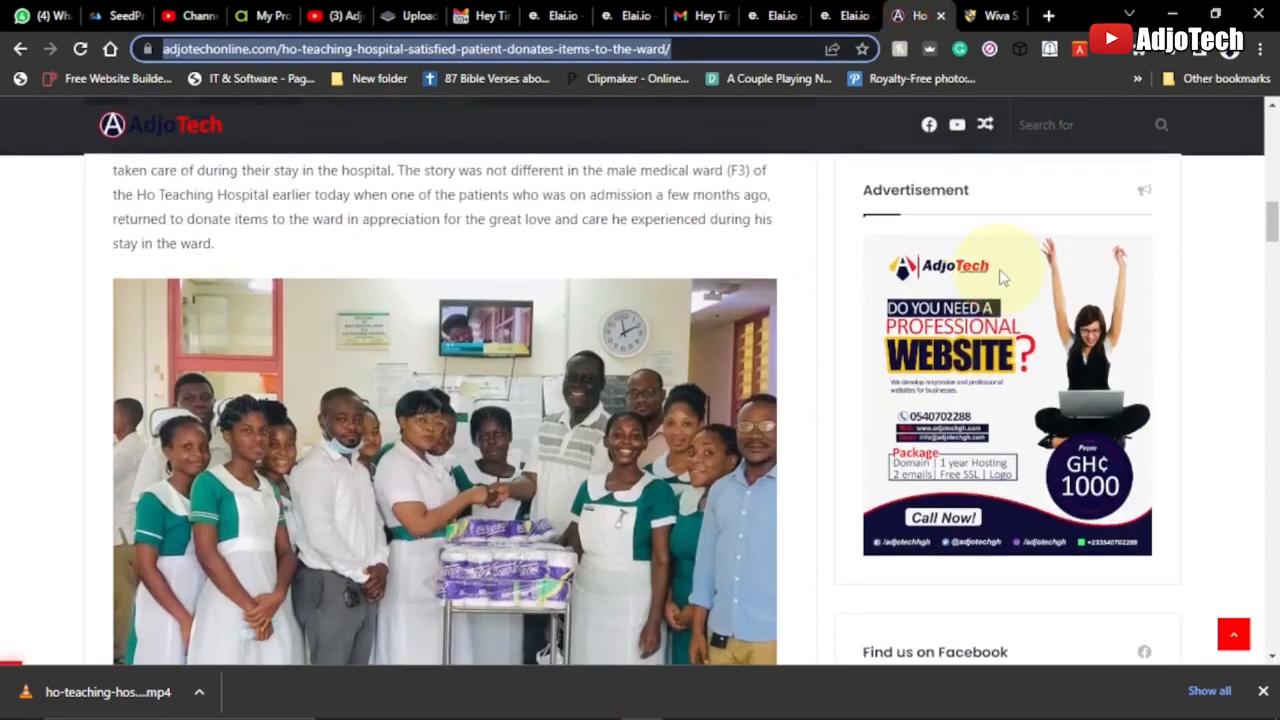
{"action": "left_click", "coordinate": [772, 15]}
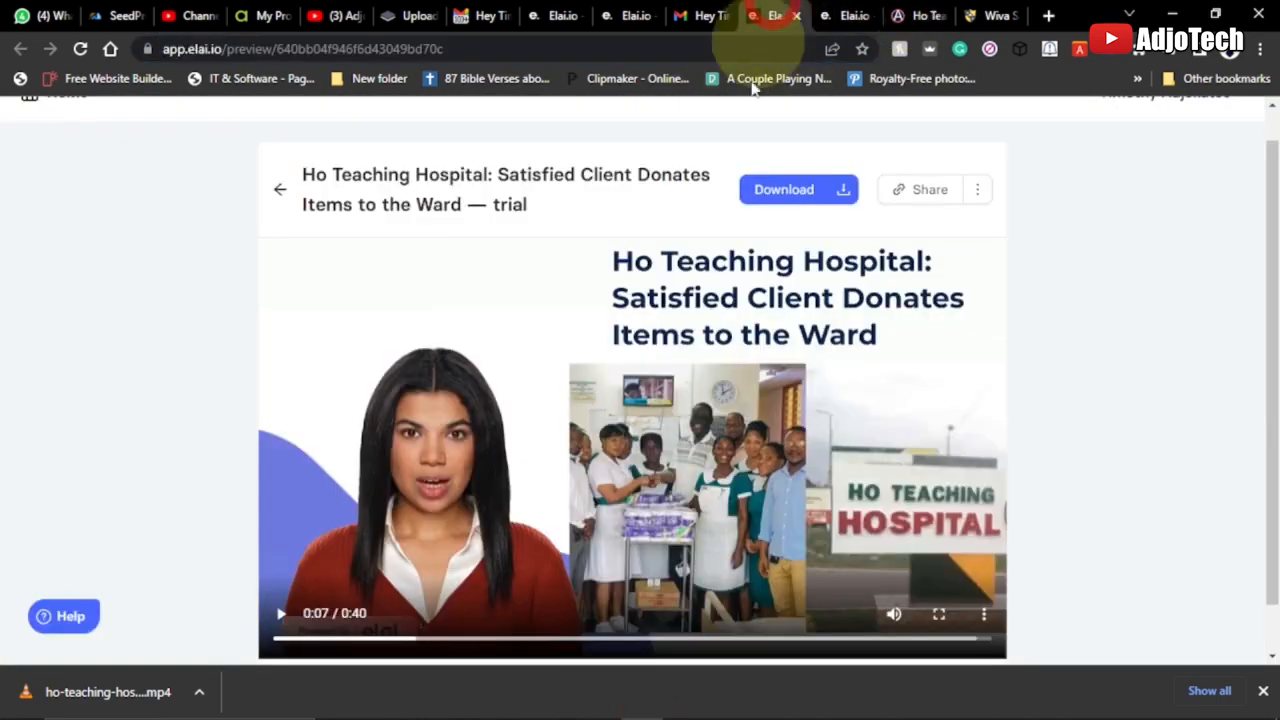
{"action": "left_click", "coordinate": [841, 12]}
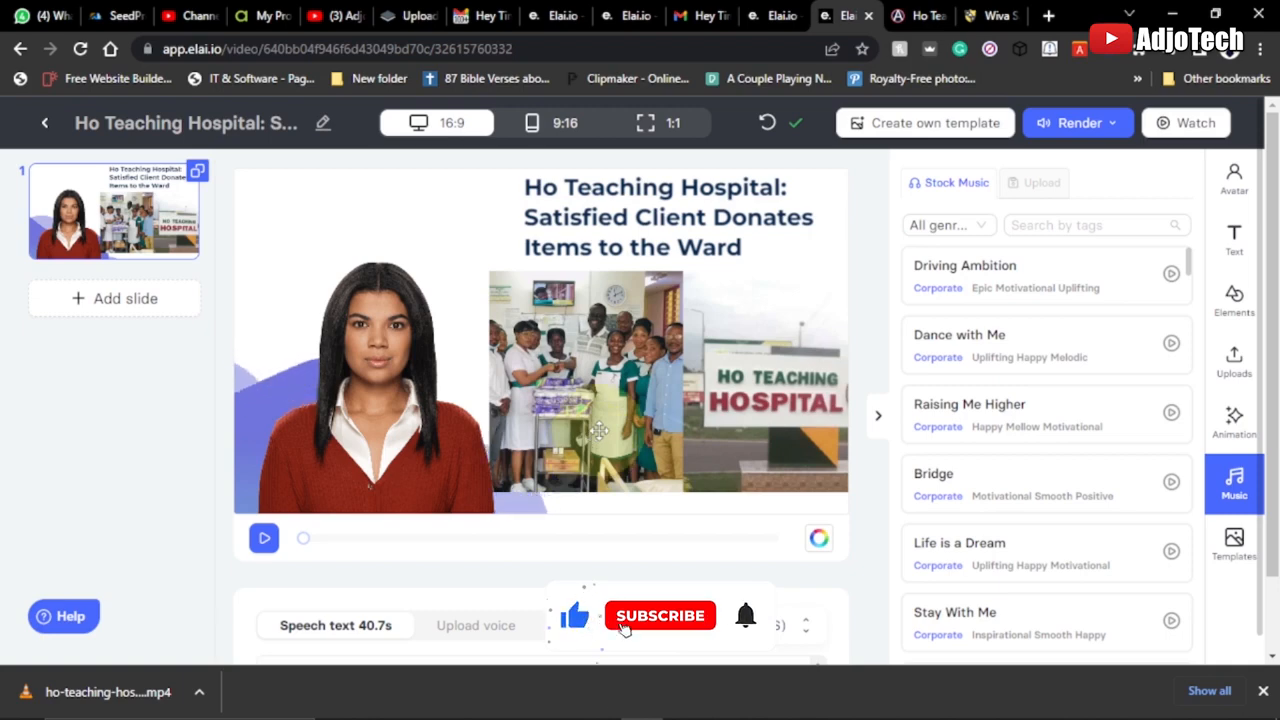
{"action": "left_click", "coordinate": [915, 15]}
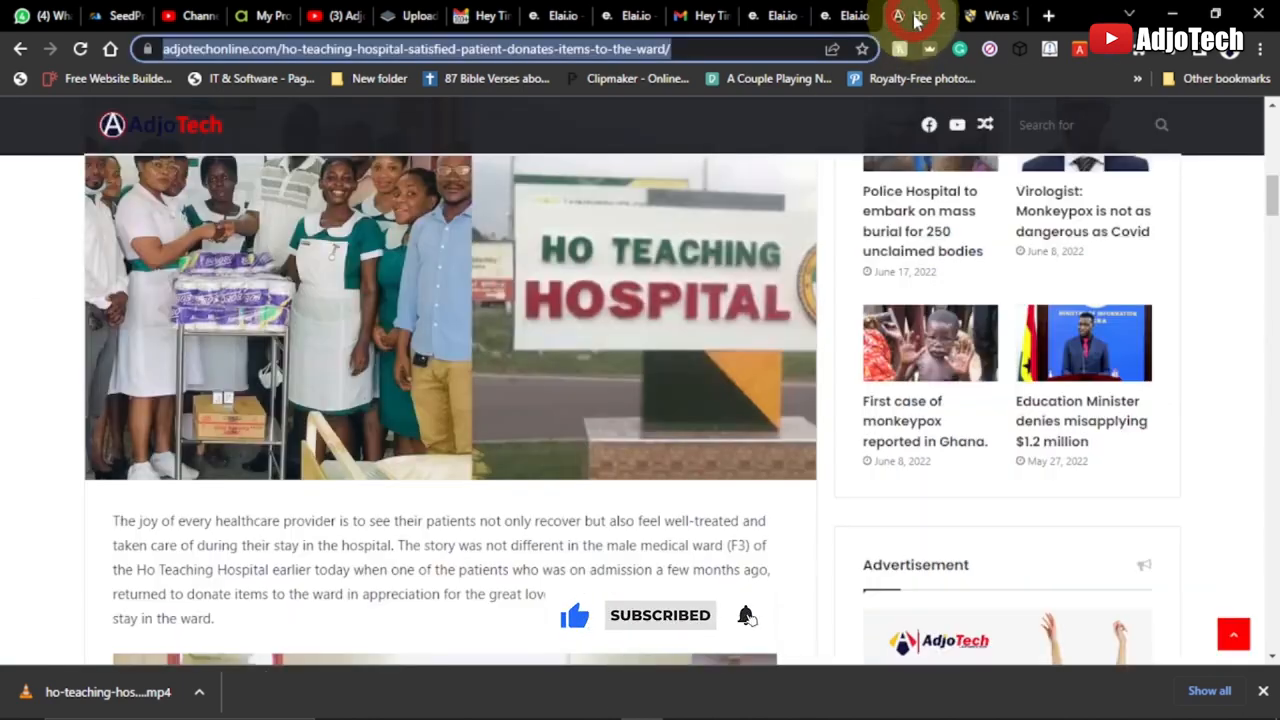
{"action": "left_click", "coordinate": [838, 12]}
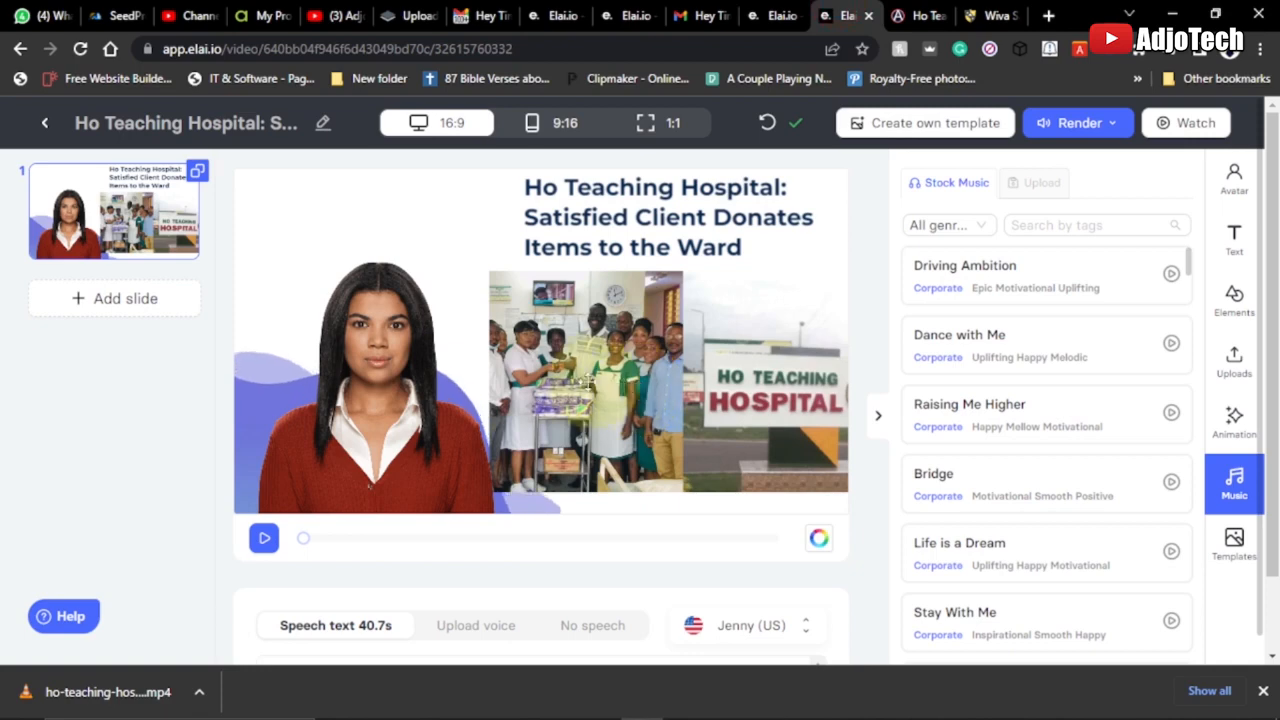